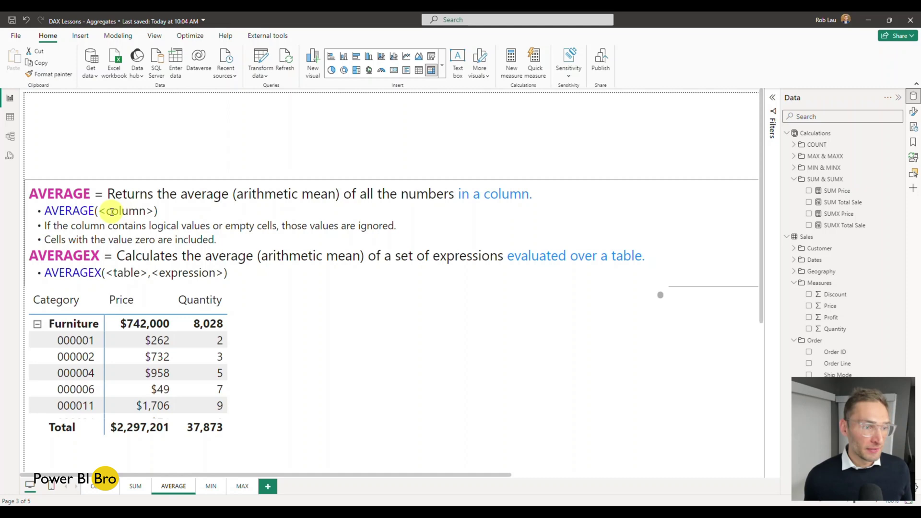
Step: Review the AVERAGE function's column argument and its notes on empty cells and zero values in the text box
drag(100, 211, 145, 212)
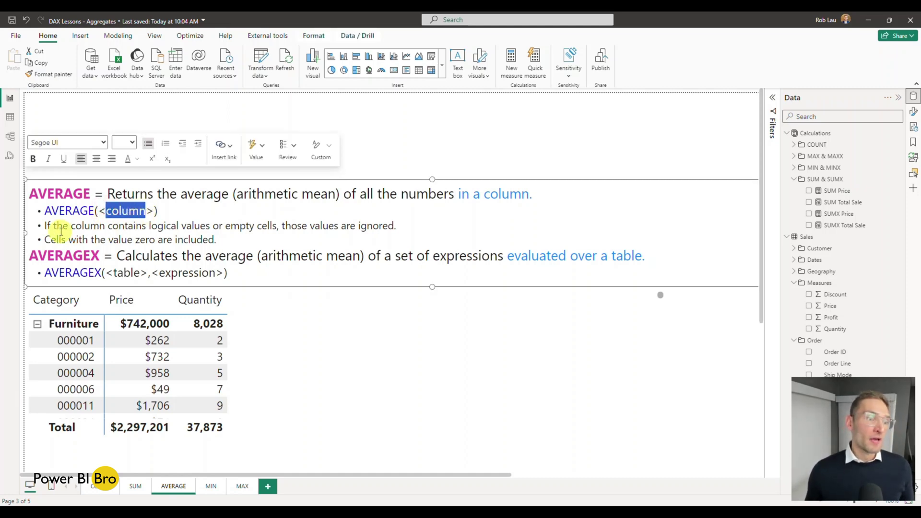
drag(199, 226, 404, 227)
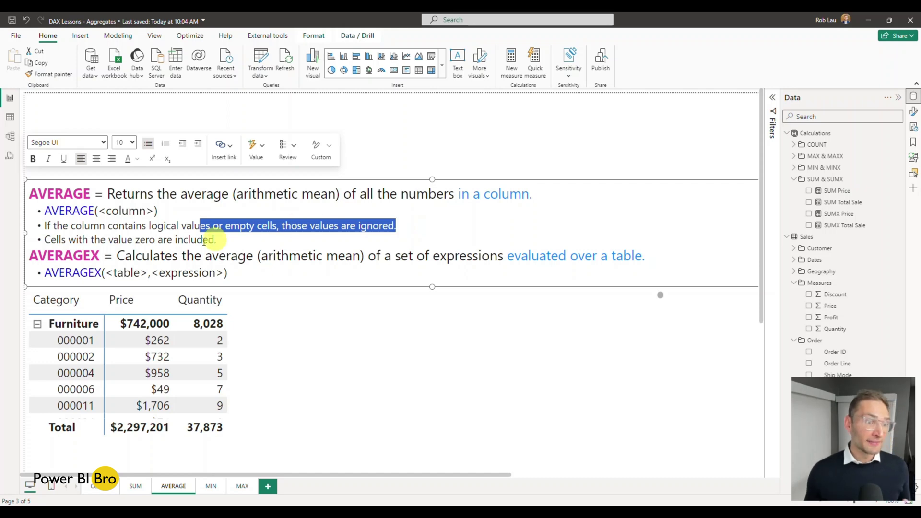
drag(93, 243, 242, 247)
click(253, 239)
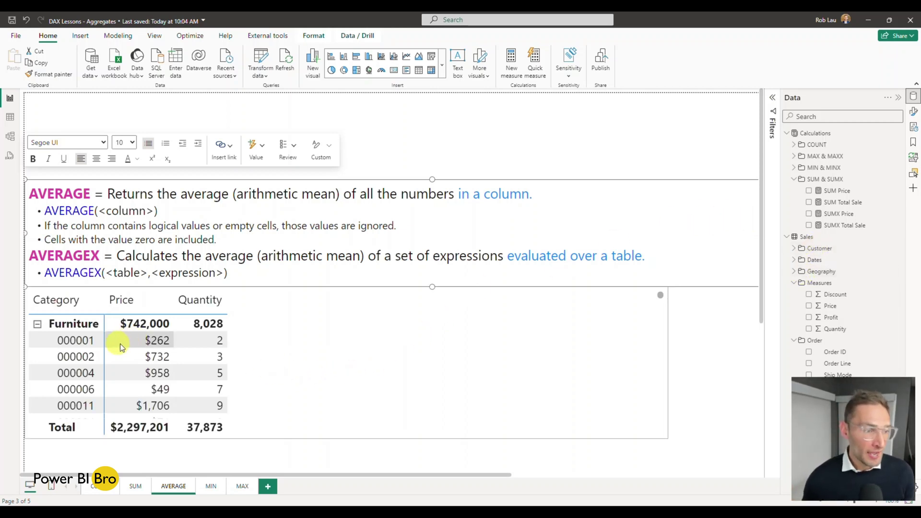
Step: Examine the Sales table's rows across to the Price, Quantity and Discount columns, and return to the report page
click(10, 117)
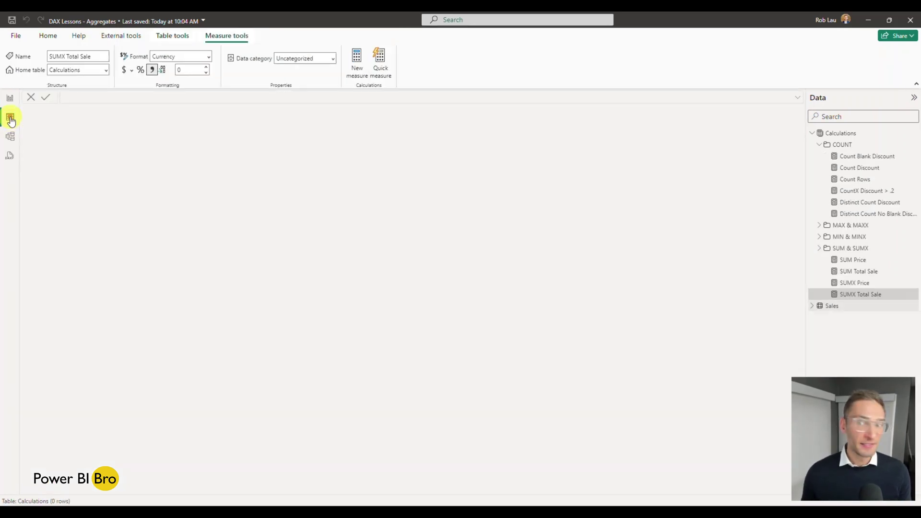
click(833, 306)
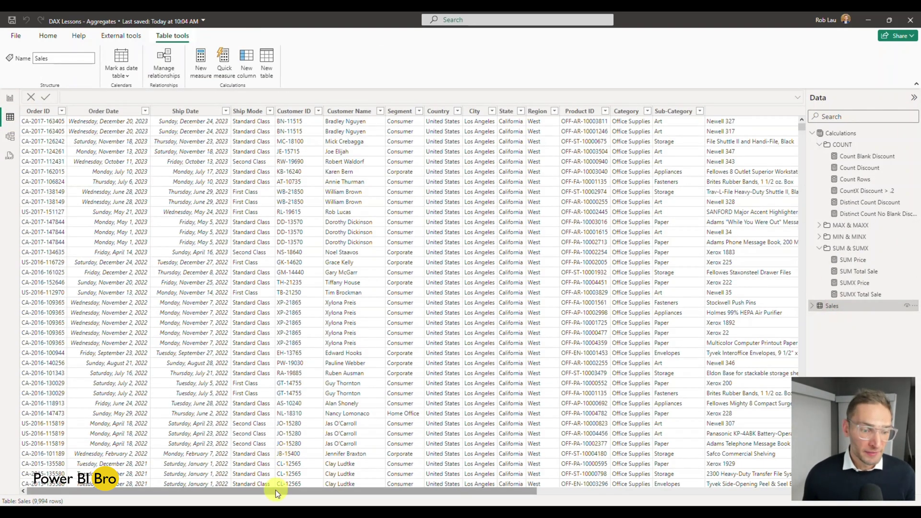
drag(275, 490, 550, 493)
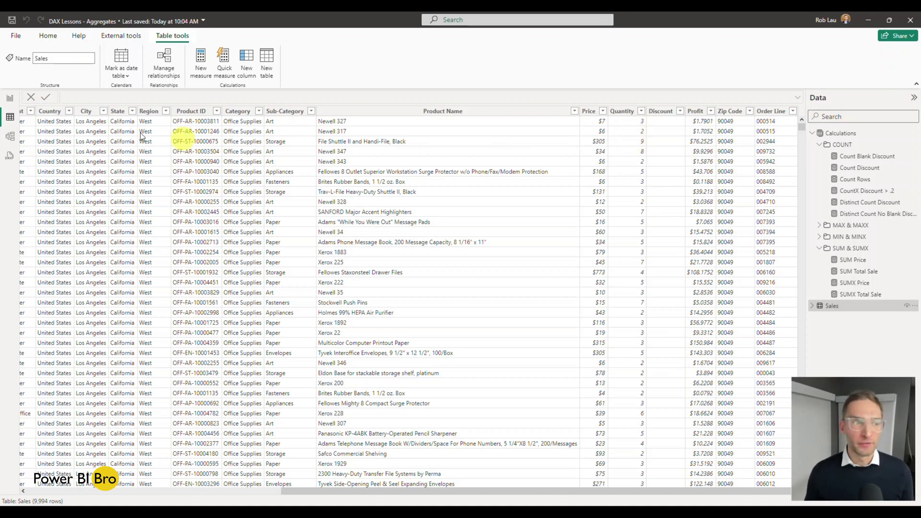
click(10, 99)
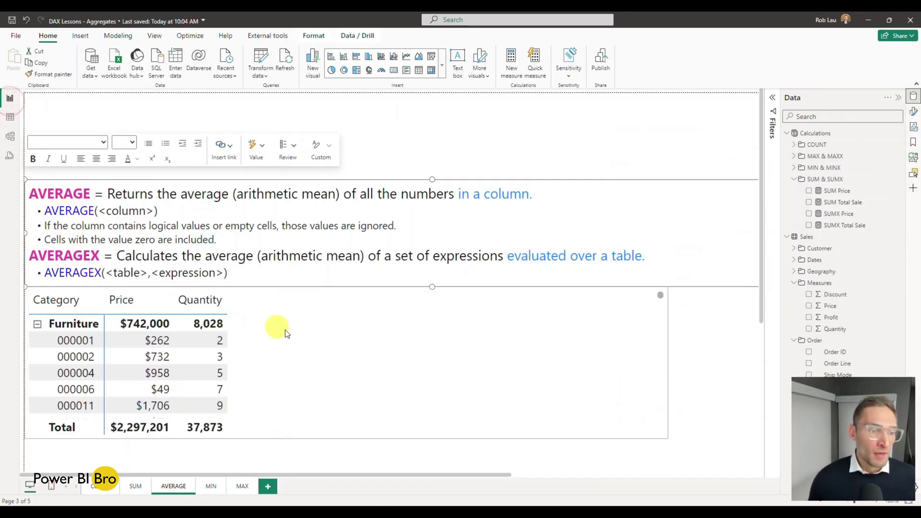
Step: Create a new measure in the Calculations table named AVG Price and start its formula with the AVERAGE function
click(317, 338)
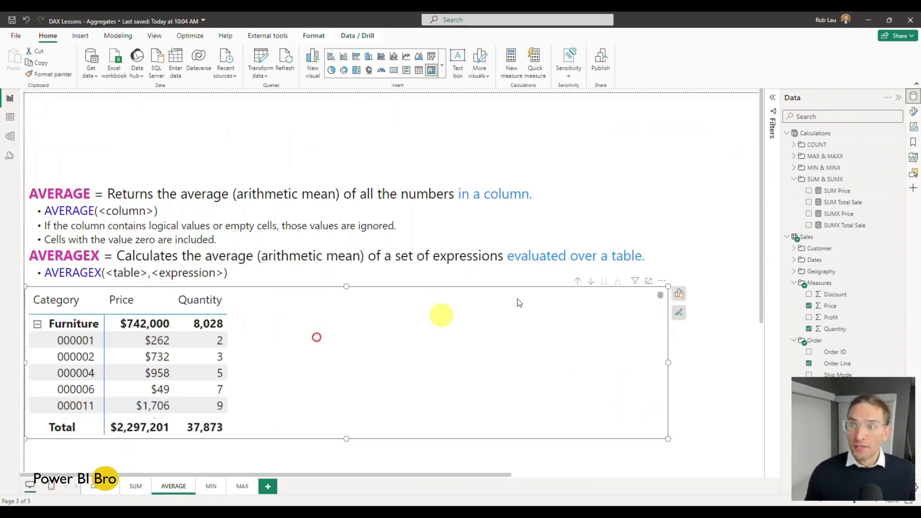
click(899, 134)
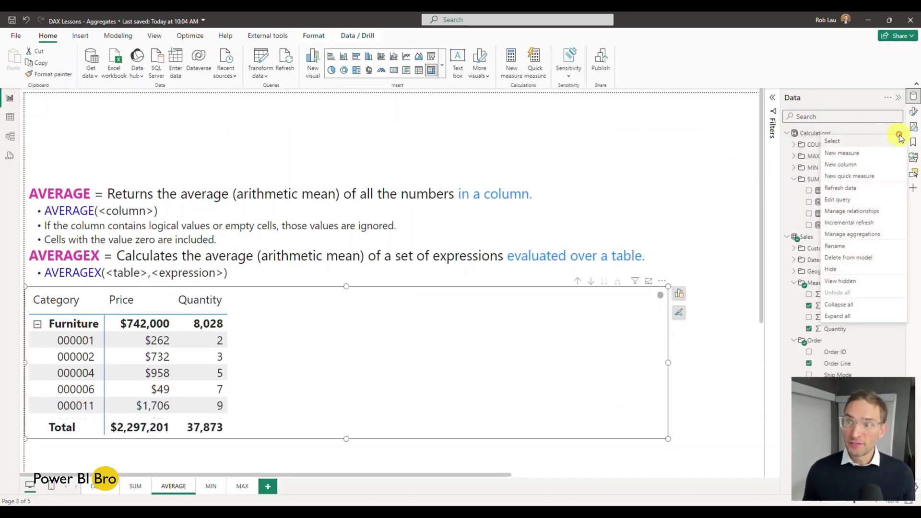
click(874, 154)
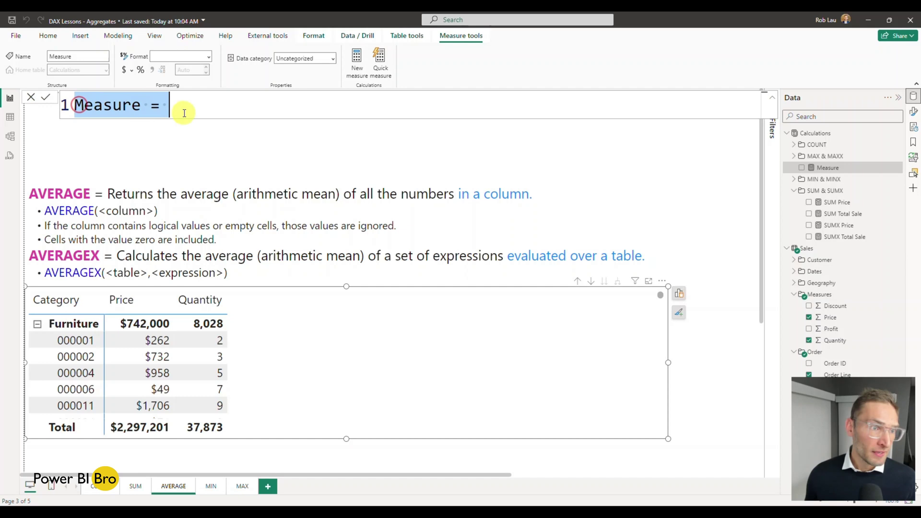
text(AVG)
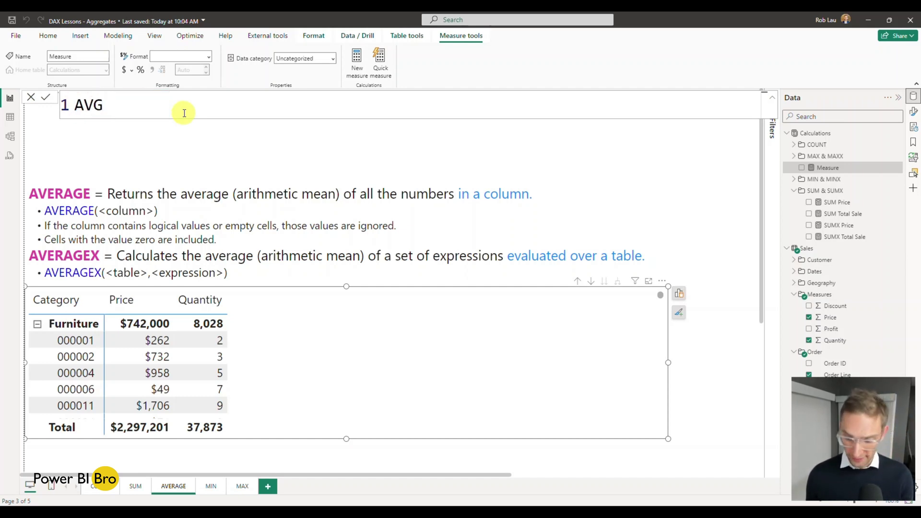
text( =)
key(BackSpace)
text(Pric)
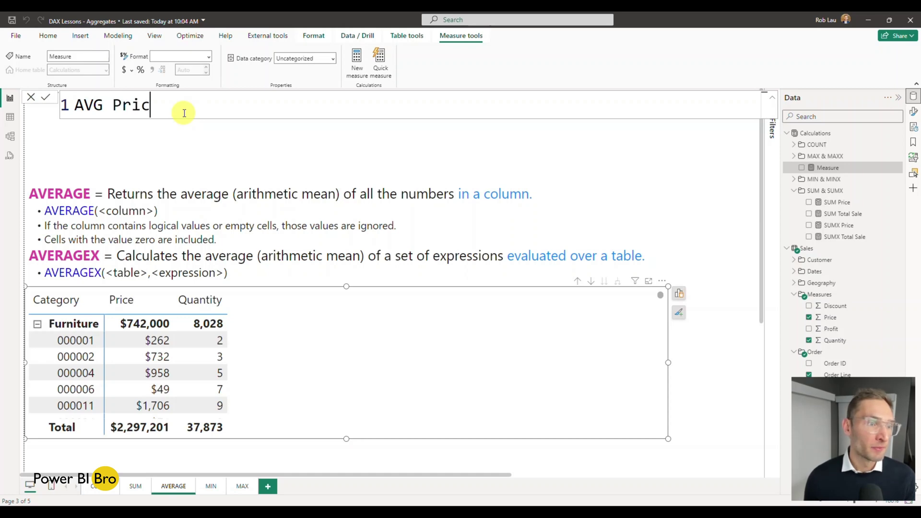
text(e = AVERAGE()
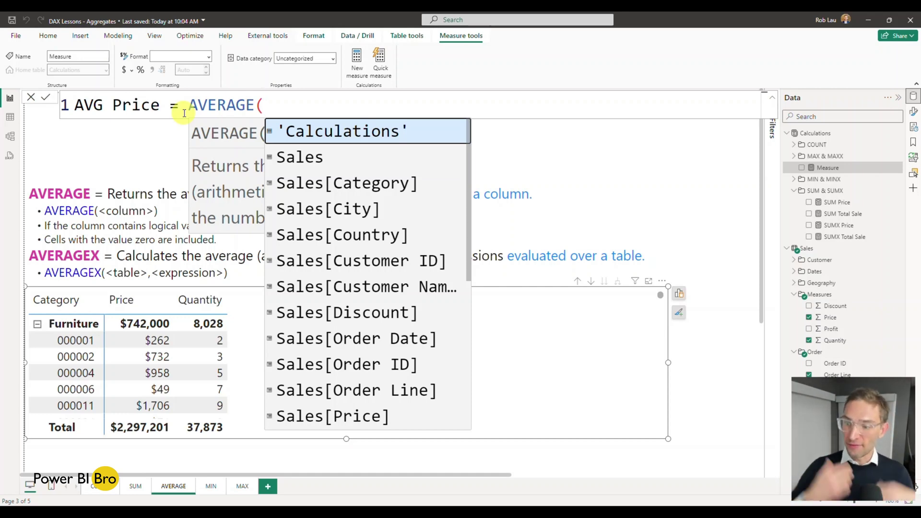
Step: Complete the AVG Price formula with Sales[Price] as the averaged column and commit the measure
text(k)
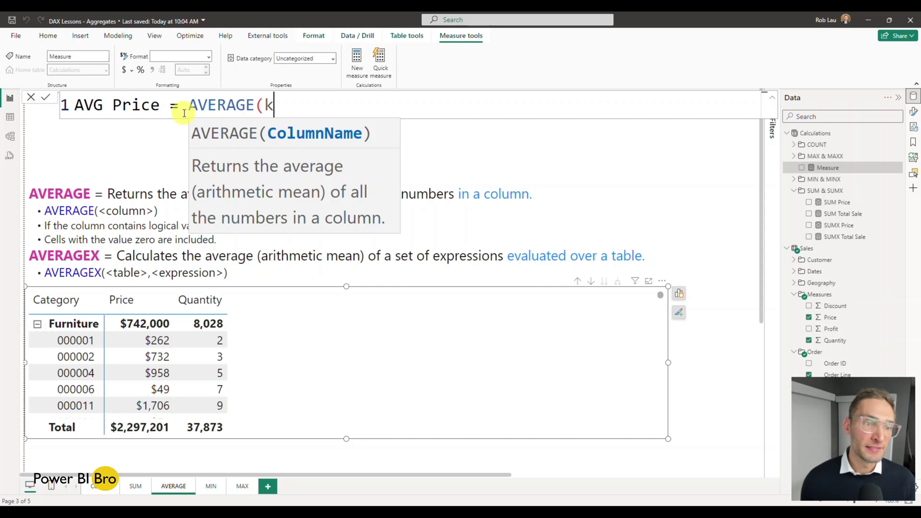
key(BackSpace)
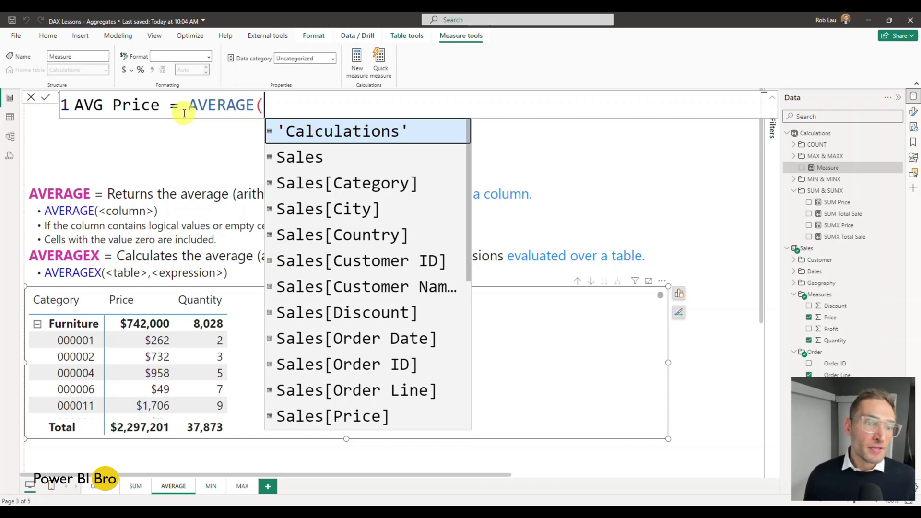
text(pri)
key(Tab)
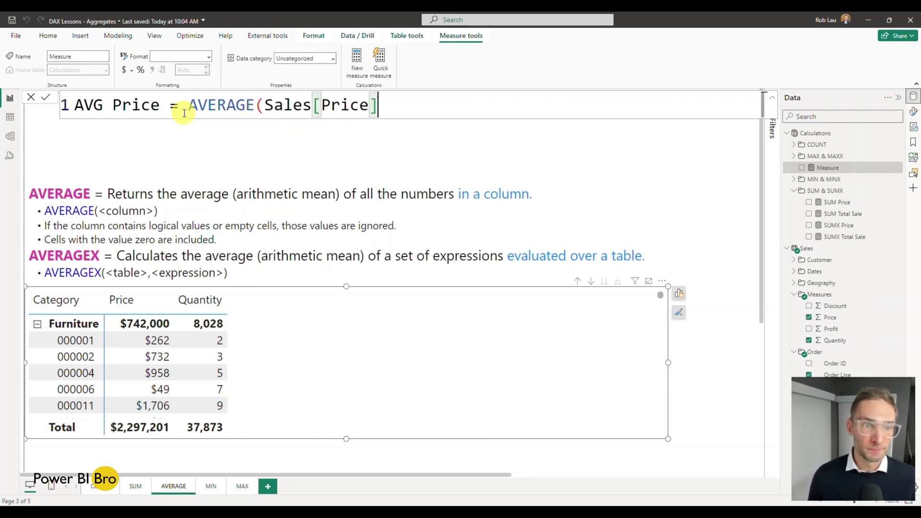
text())
key(Return)
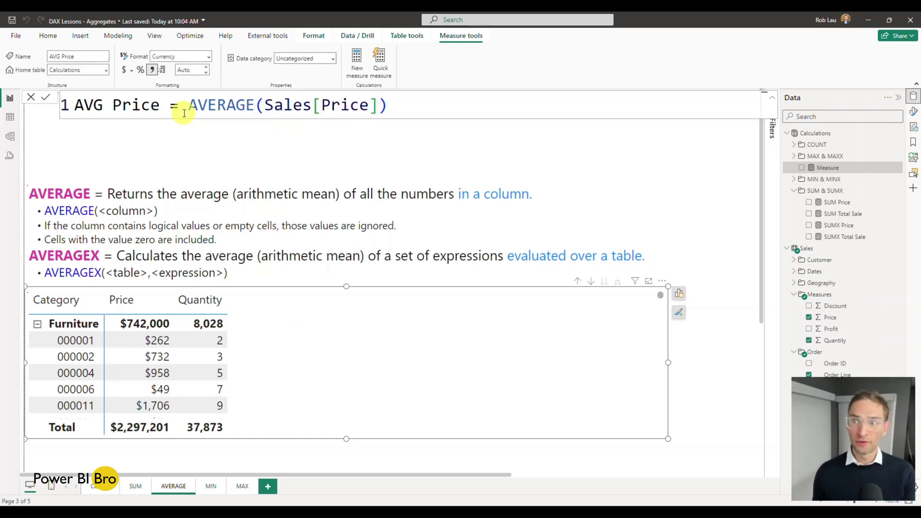
Step: Add AVG Price to the category matrix and set the measure's format to 0 decimal places
click(801, 146)
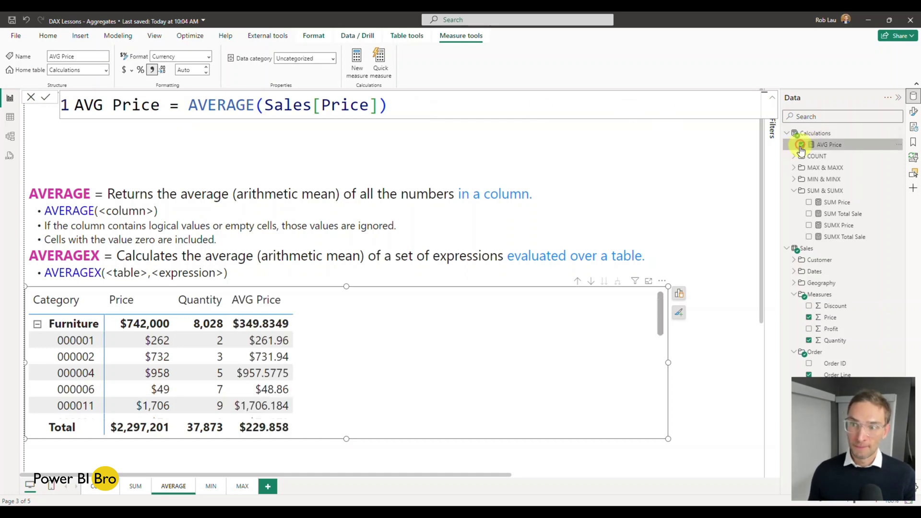
click(836, 149)
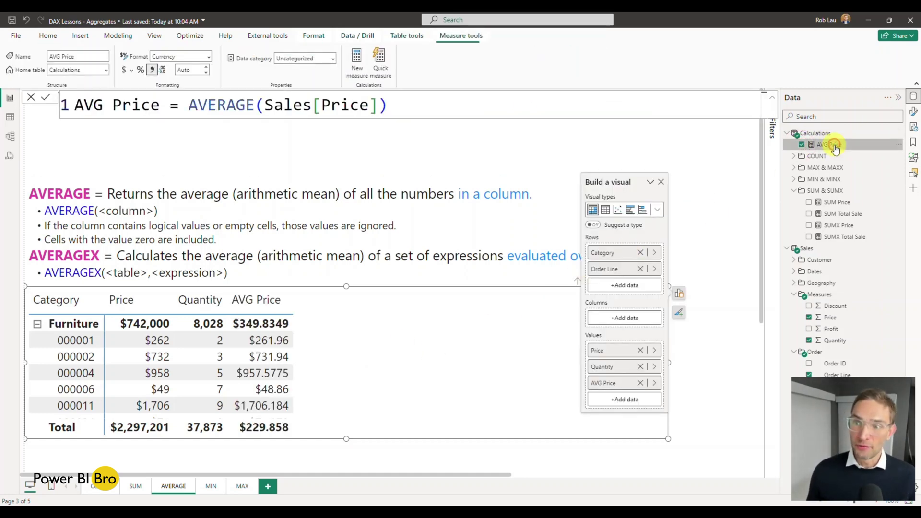
click(185, 70)
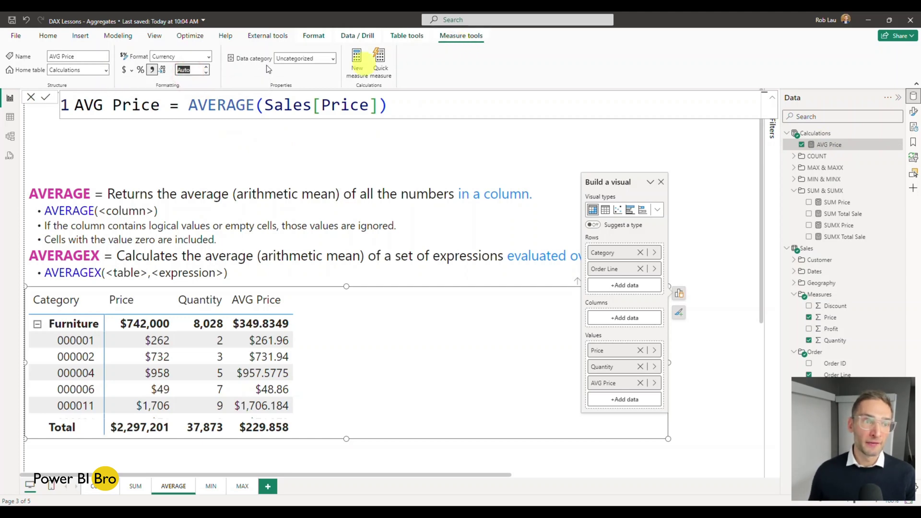
click(201, 71)
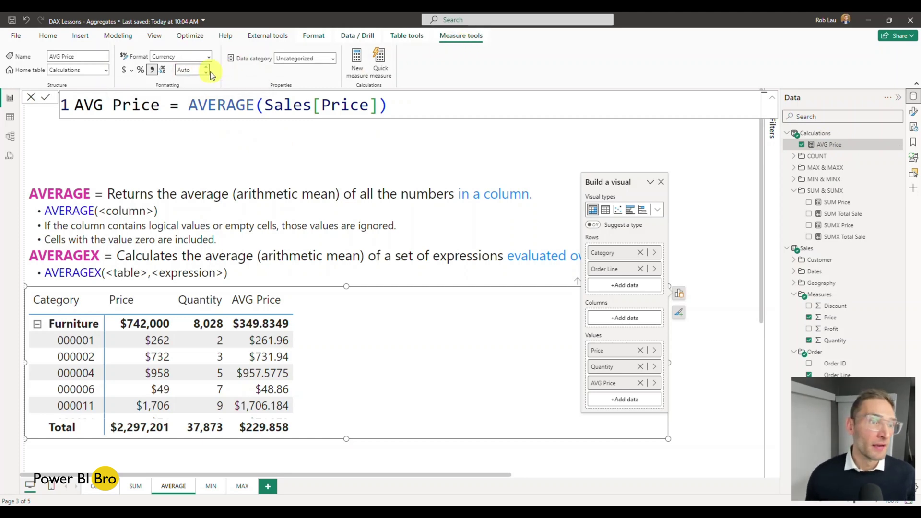
click(206, 73)
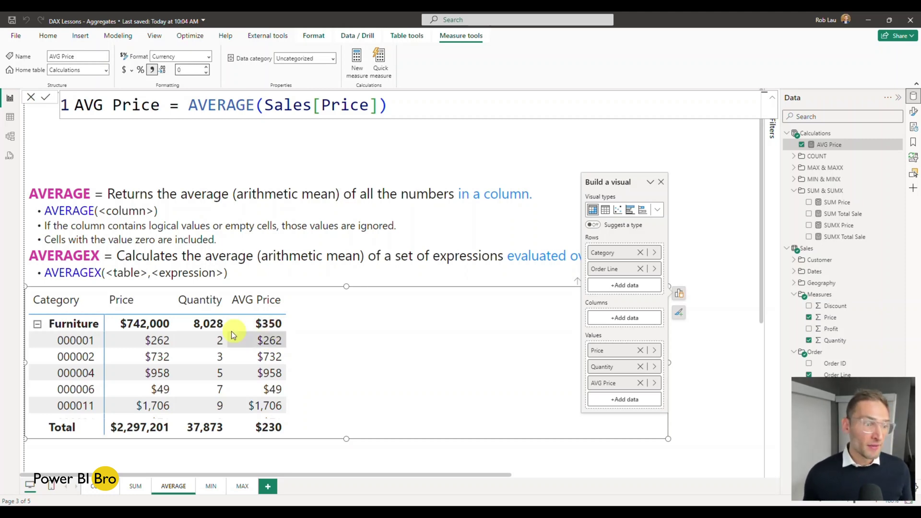
Step: Collapse the Furniture rows to compare average prices by category, and expand them again
click(38, 325)
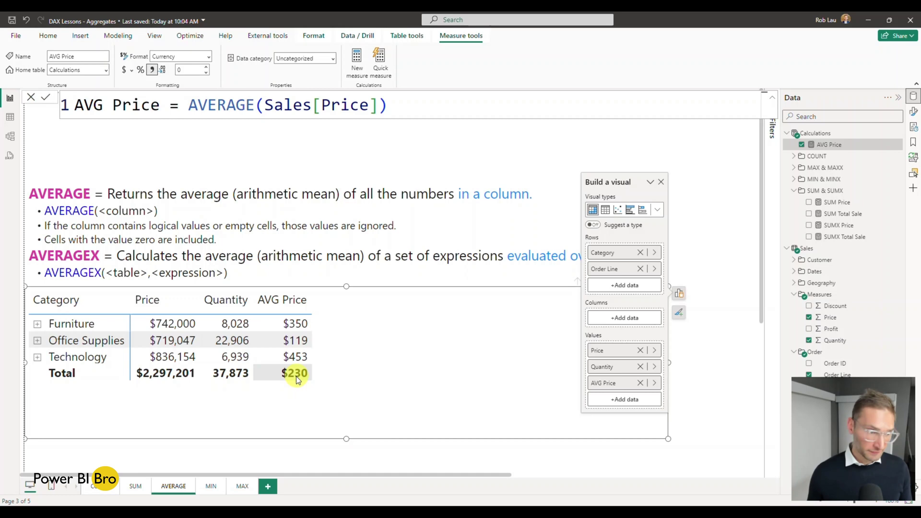
click(37, 324)
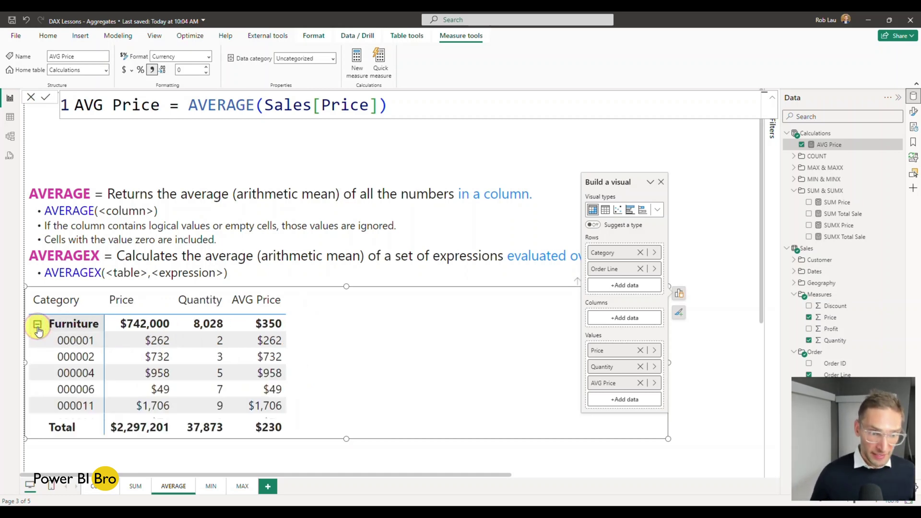
click(394, 347)
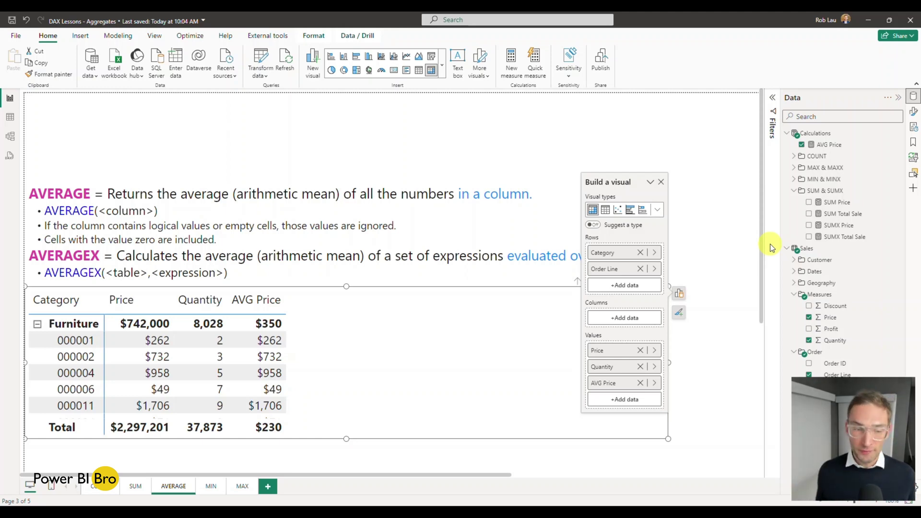
Step: Create another measure in the Calculations table and name it AVGX Price
click(843, 149)
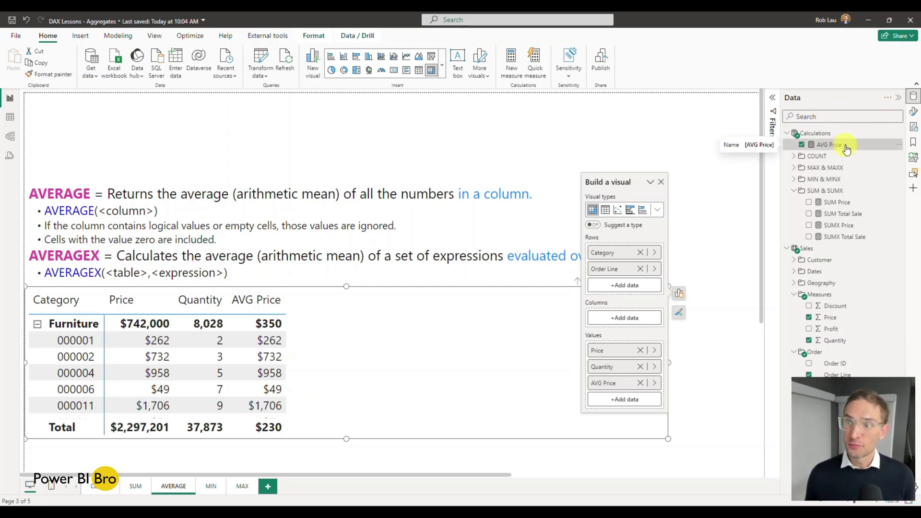
click(898, 150)
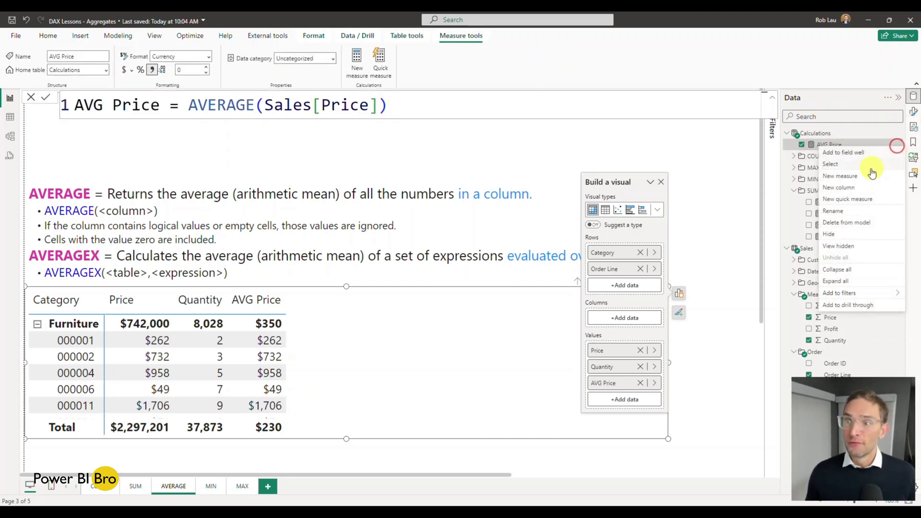
click(862, 176)
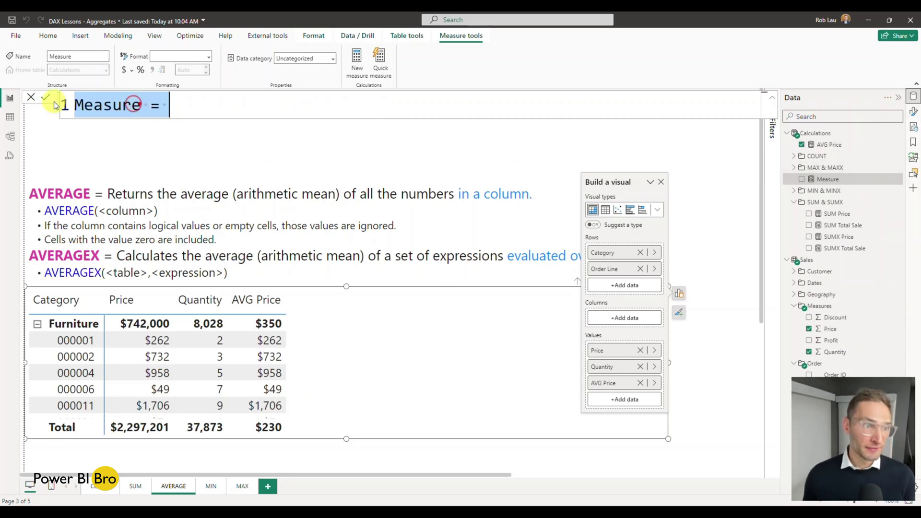
text(AVG X)
key(BackSpace)
key(BackSpace)
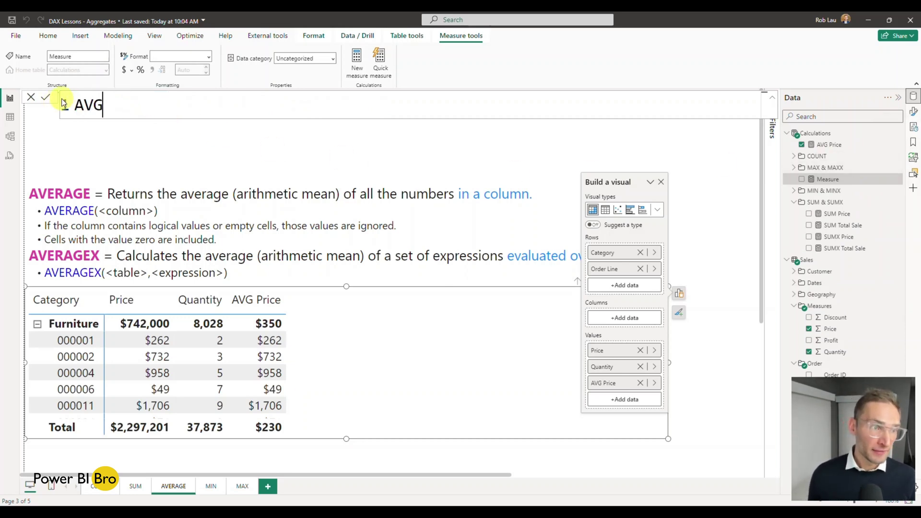
text(X {ro)
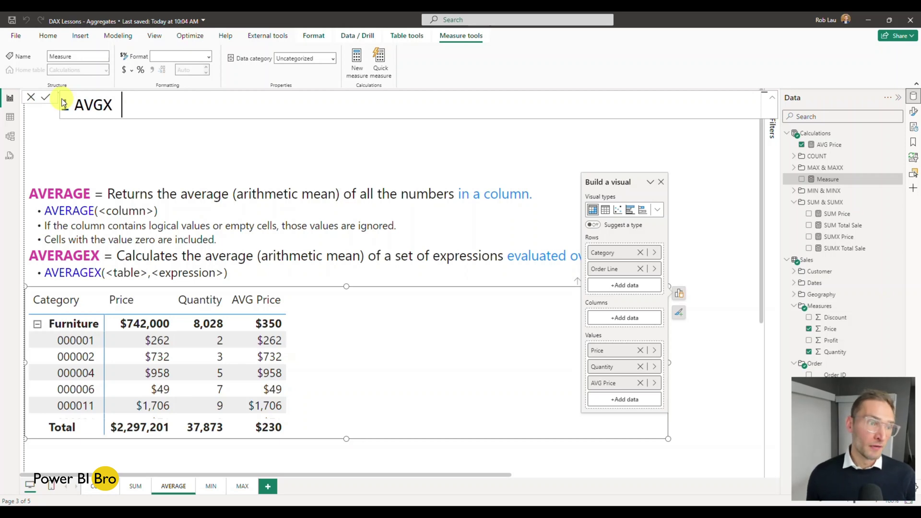
key(BackSpace)
key(BackSpace)
key(BackSpace)
text(Pri)
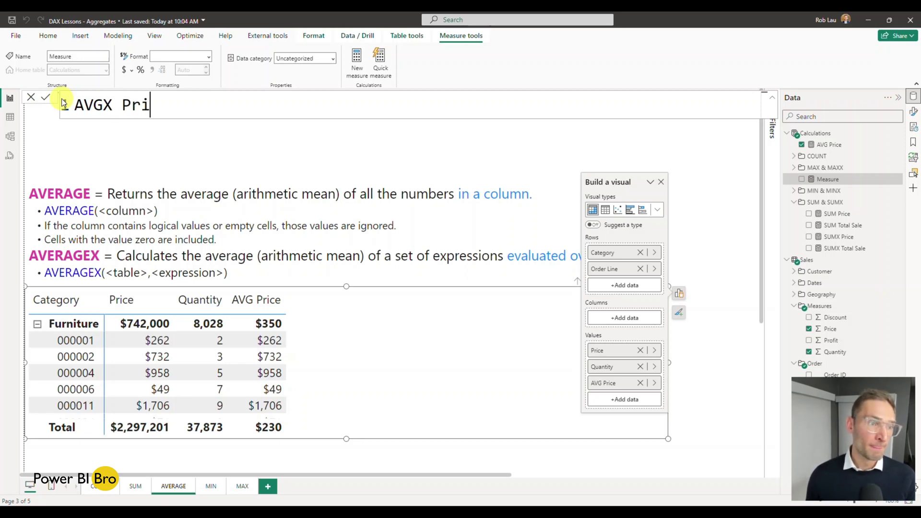
text(ce = AV)
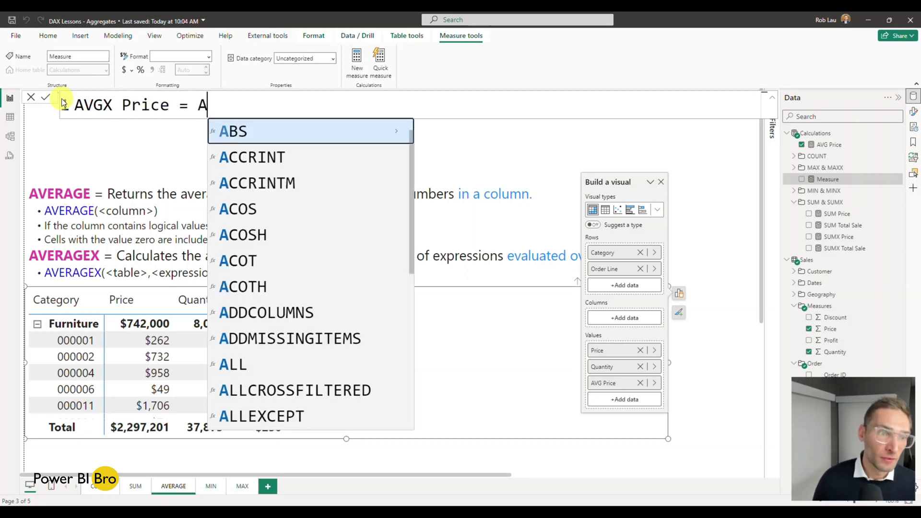
Step: Start the AVGX Price formula with AVERAGEX and give Sales as its table argument
key(Down)
key(Down)
key(Tab)
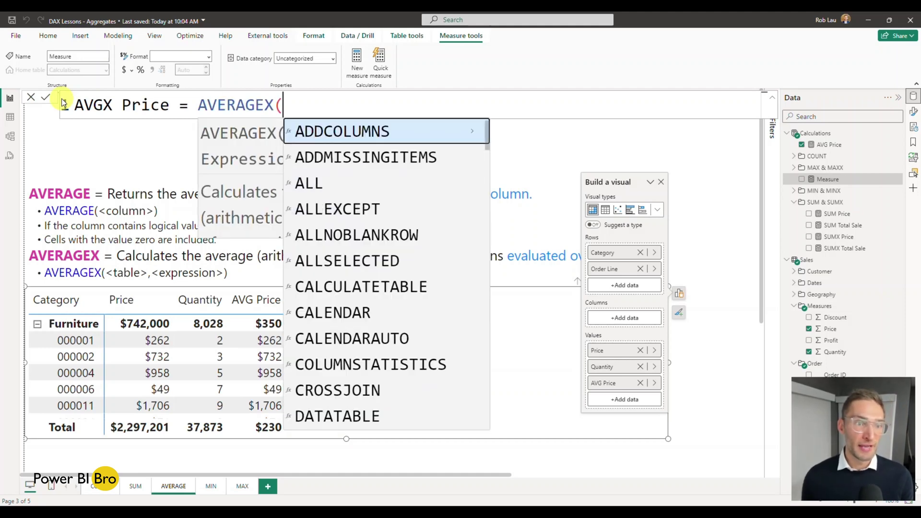
text(Sales)
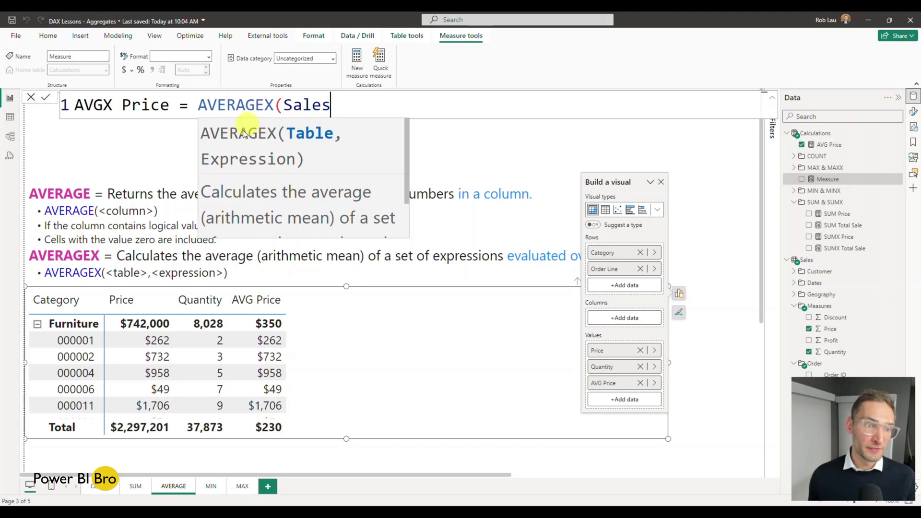
text(,)
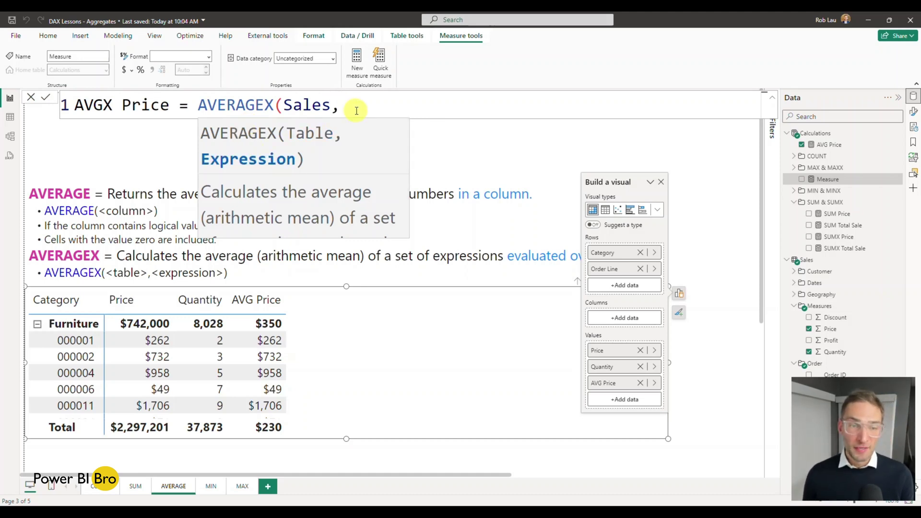
Step: Complete the AVGX Price formula with Sales[Price] as the expression and commit the measure
text(sal)
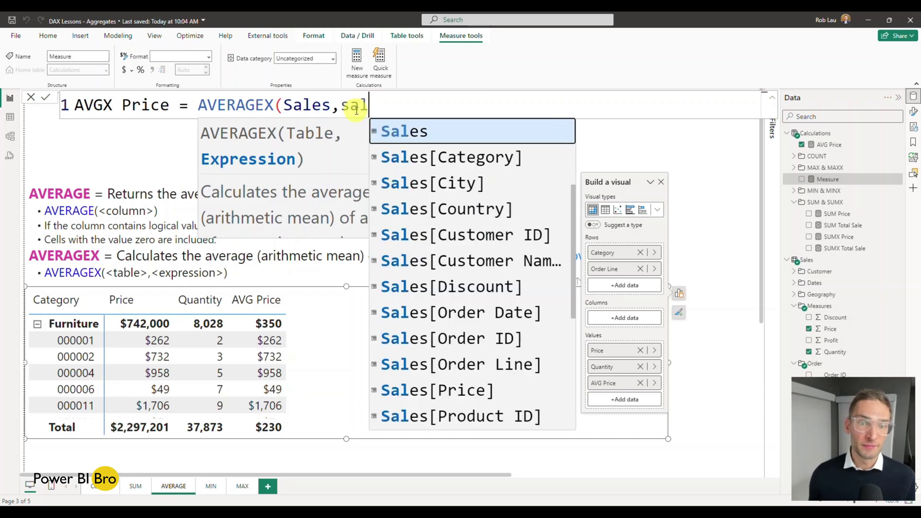
key(Down)
key(Down)
key(Down)
key(Down)
key(Down)
key(Down)
key(Down)
key(Down)
key(Down)
key(Tab)
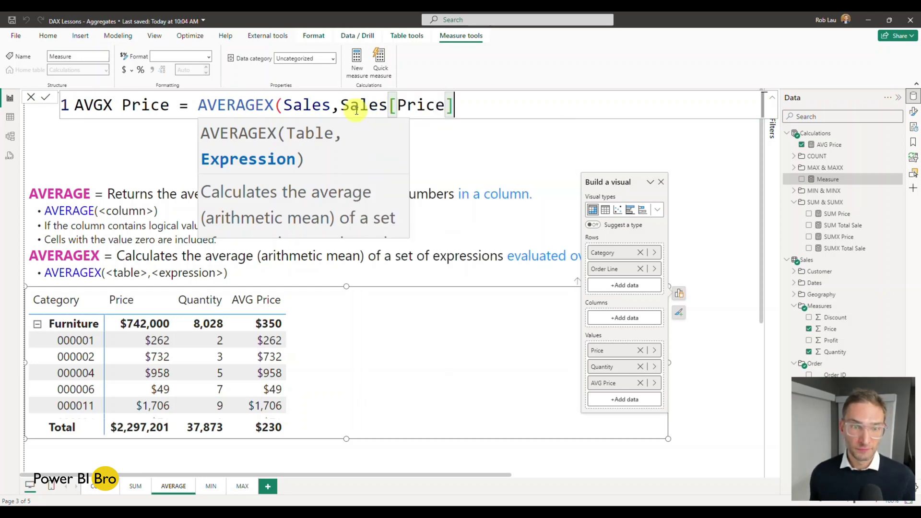
text())
key(Return)
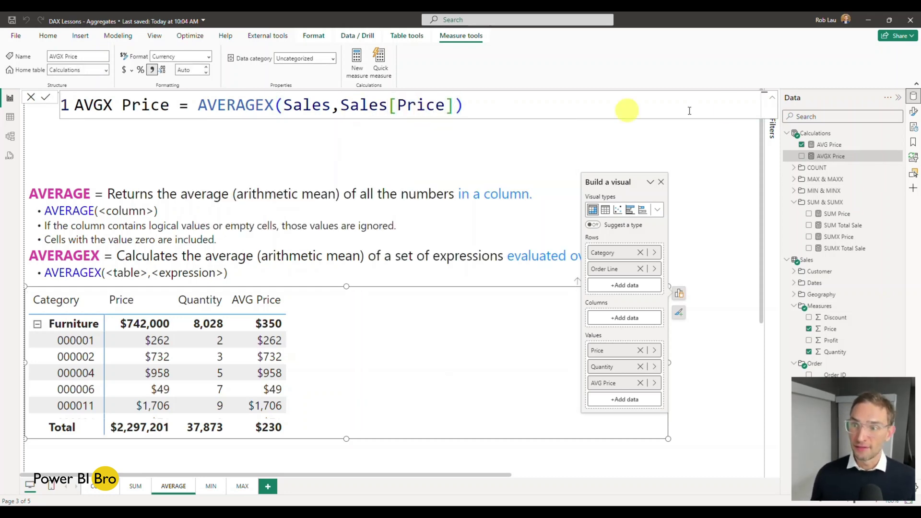
Step: Add AVGX Price to the category matrix and set the measure's format to 0 decimal places
click(799, 157)
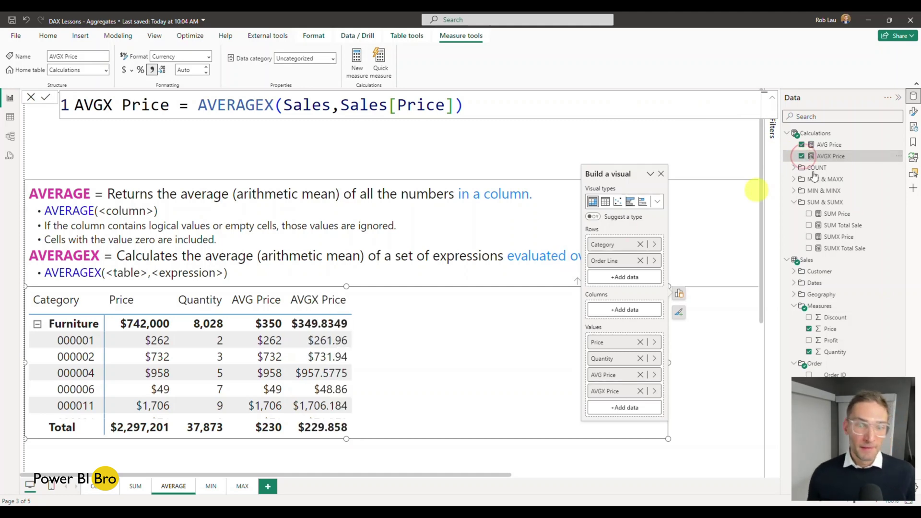
click(189, 71)
text(0)
key(Return)
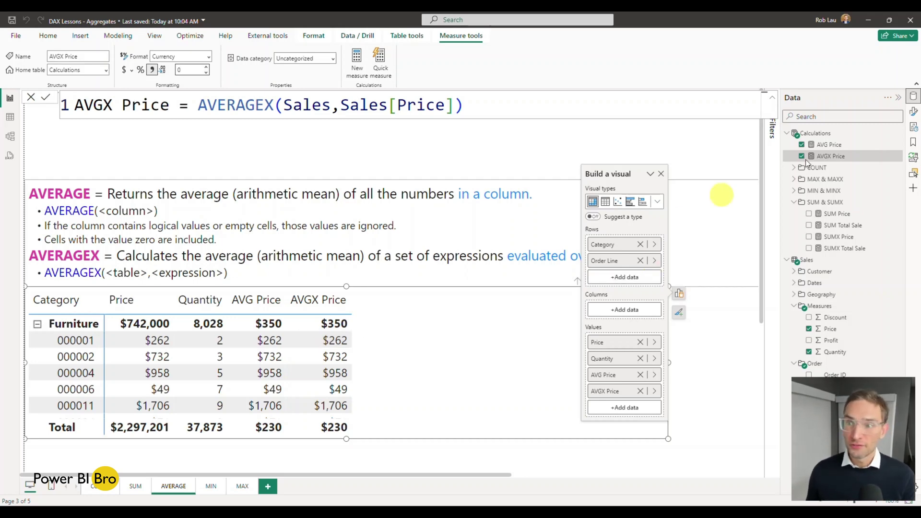
Step: In the model view, put the AVG Price and AVGX Price measures together in a display folder named AVG & AVGX
click(10, 138)
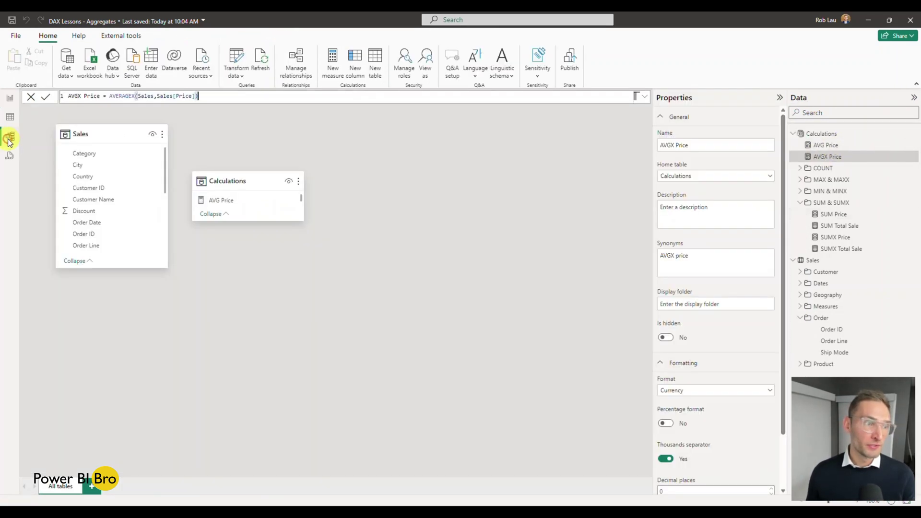
ctrl+click(839, 146)
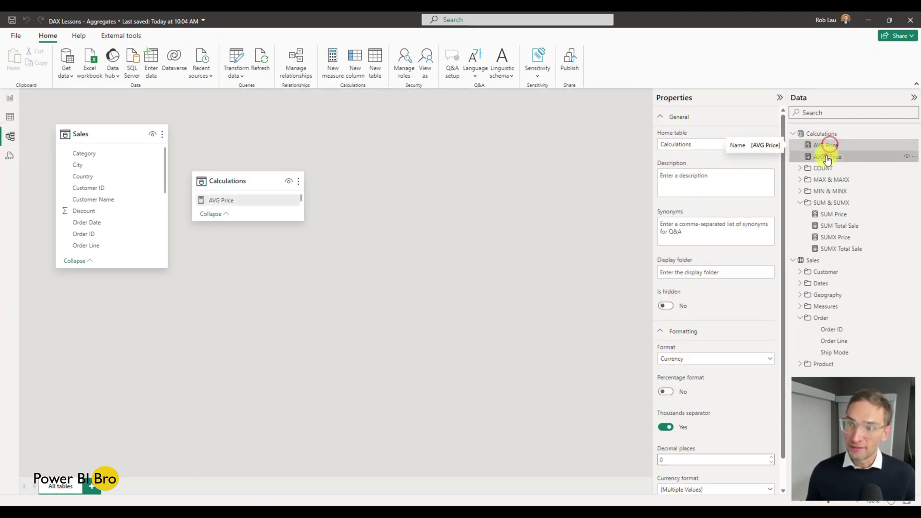
text(A)
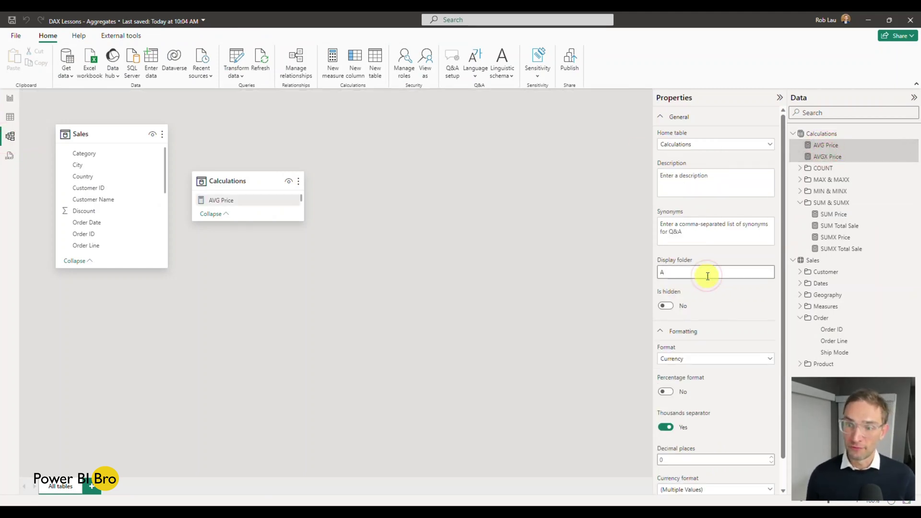
text(VG)
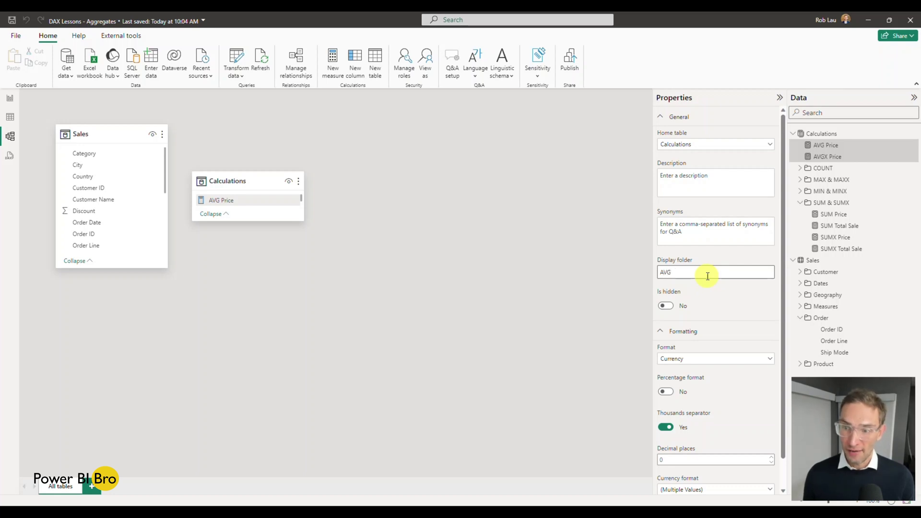
text( & AV)
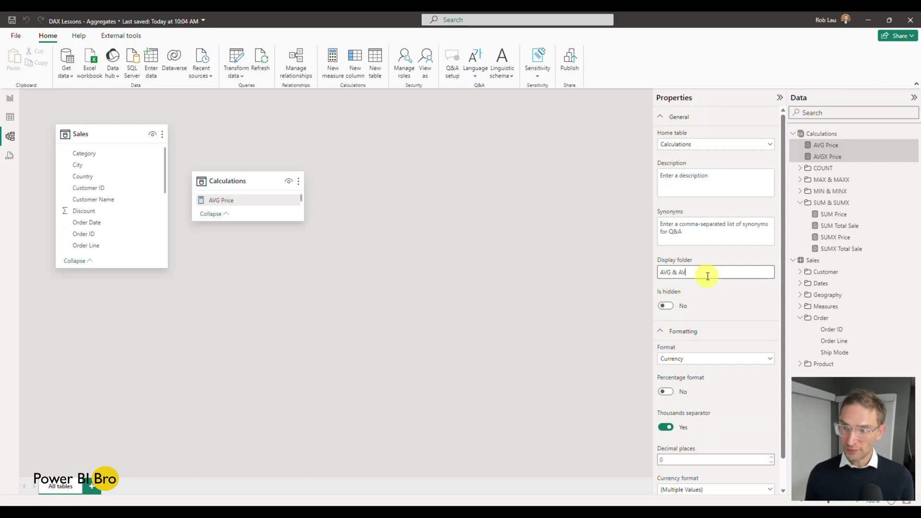
text(GX)
key(Return)
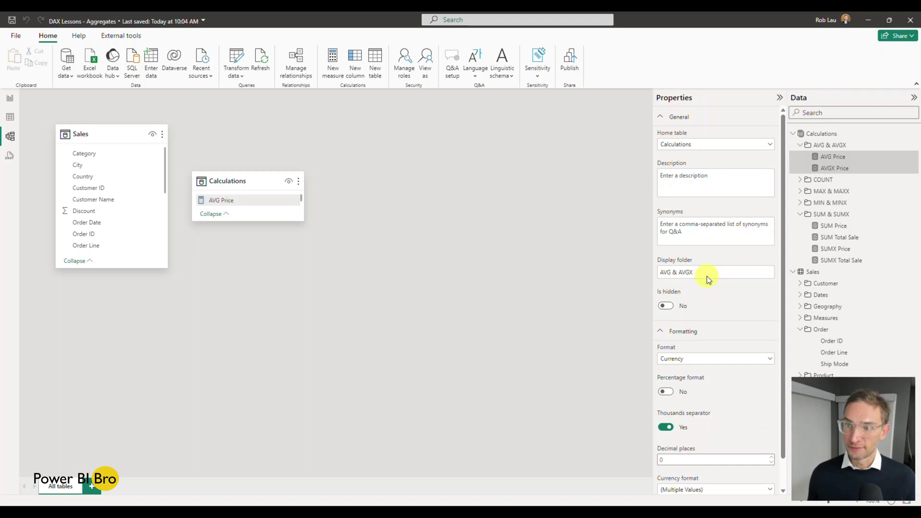
Step: Return to the report view and add the SUMX Total Sale measure to the category matrix
click(10, 98)
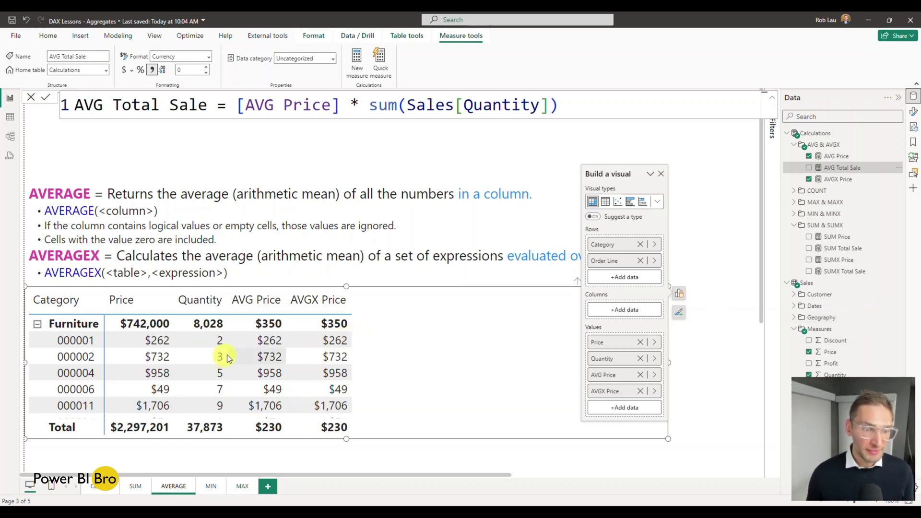
click(809, 272)
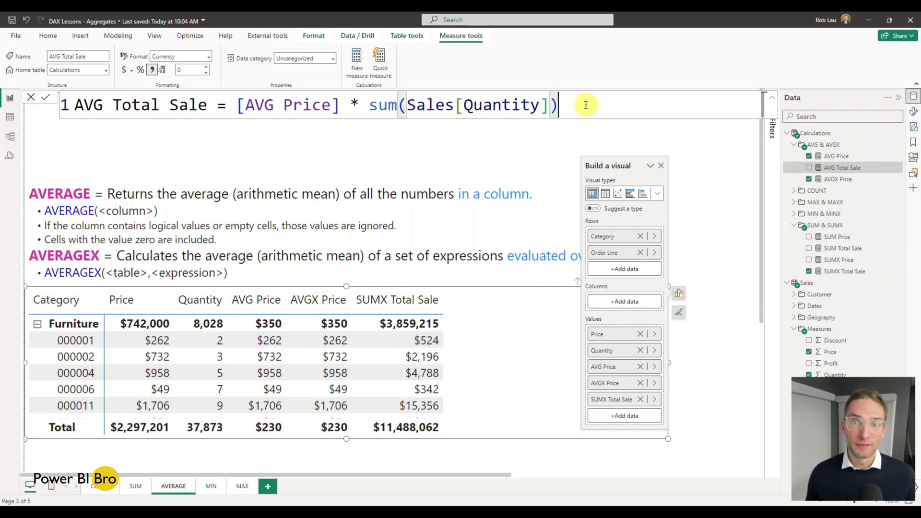
Step: Clear the AVG Total Sale expression and re-enter it as [AVG Price] * sum(Sales[Quantity])
drag(587, 104, 239, 105)
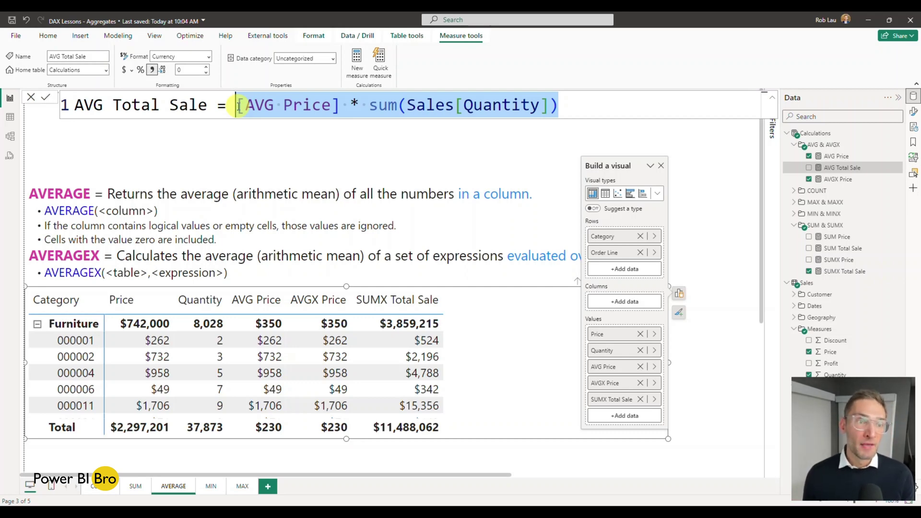
key(BackSpace)
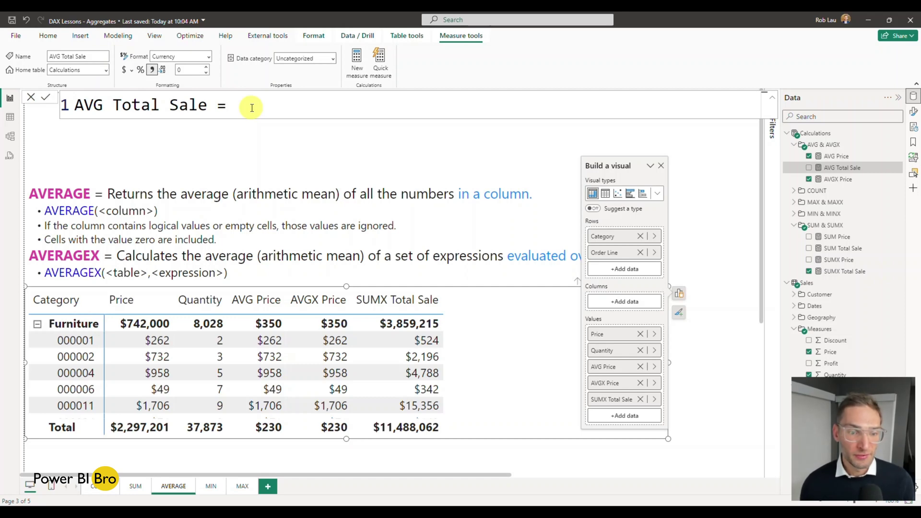
text(av)
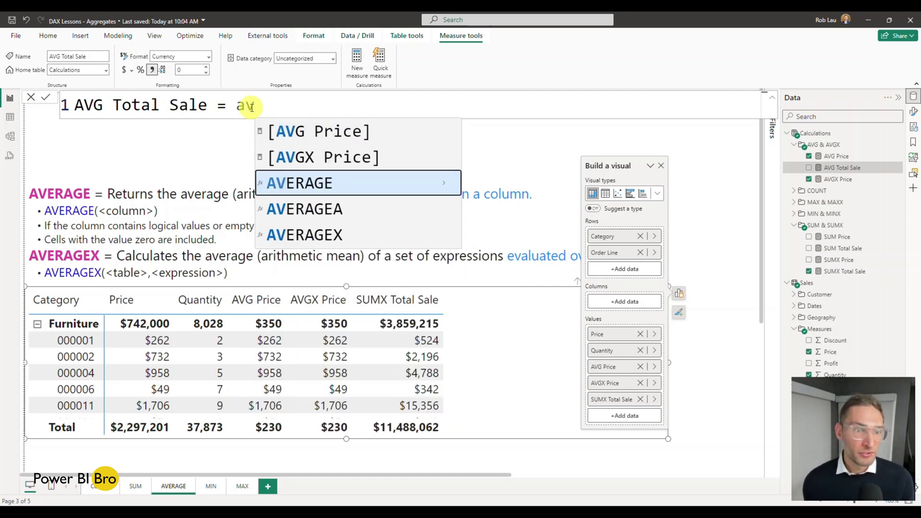
key(Up)
key(Up)
key(Tab)
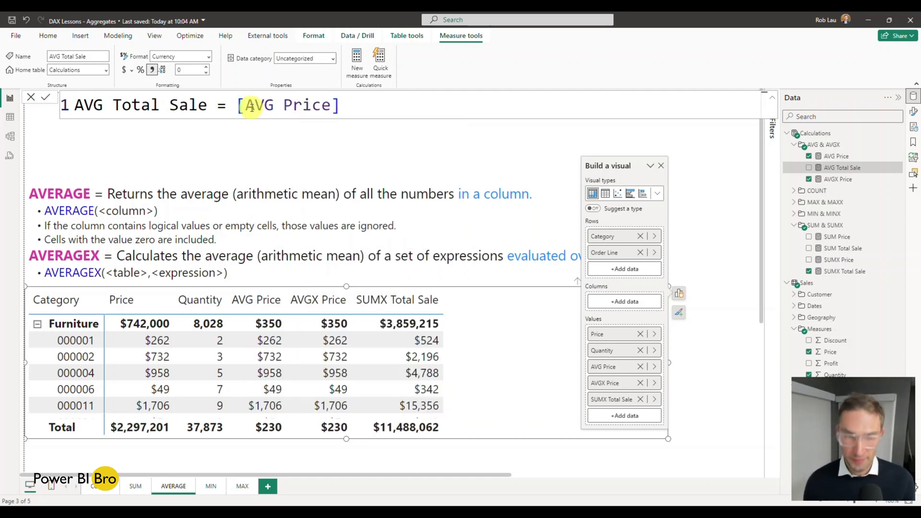
text(* sum)
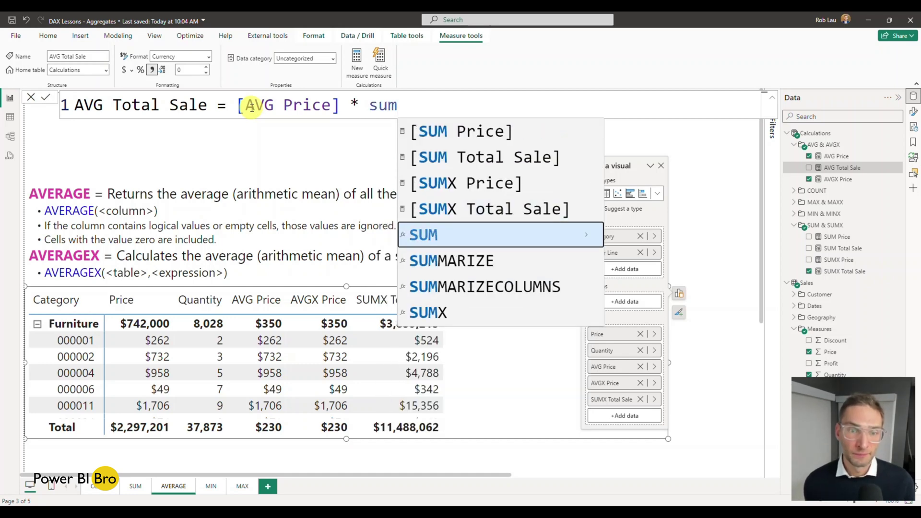
text((q)
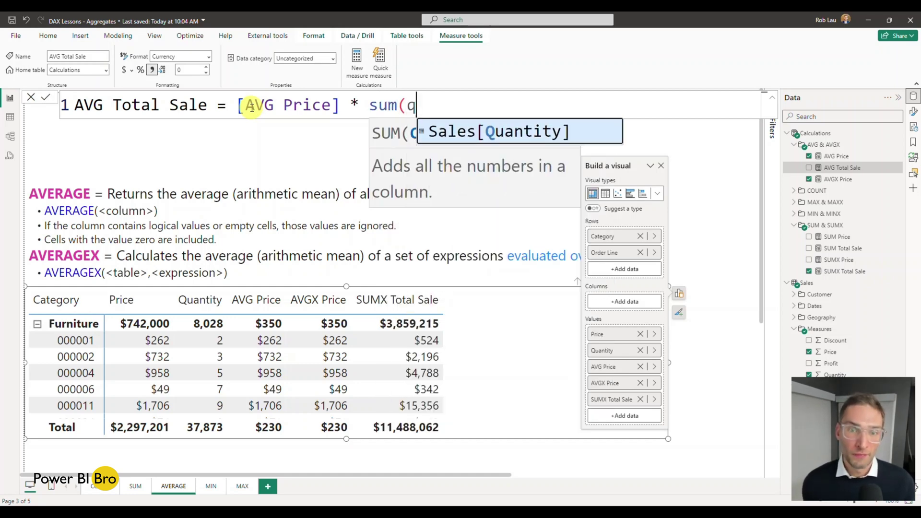
key(Tab)
text())
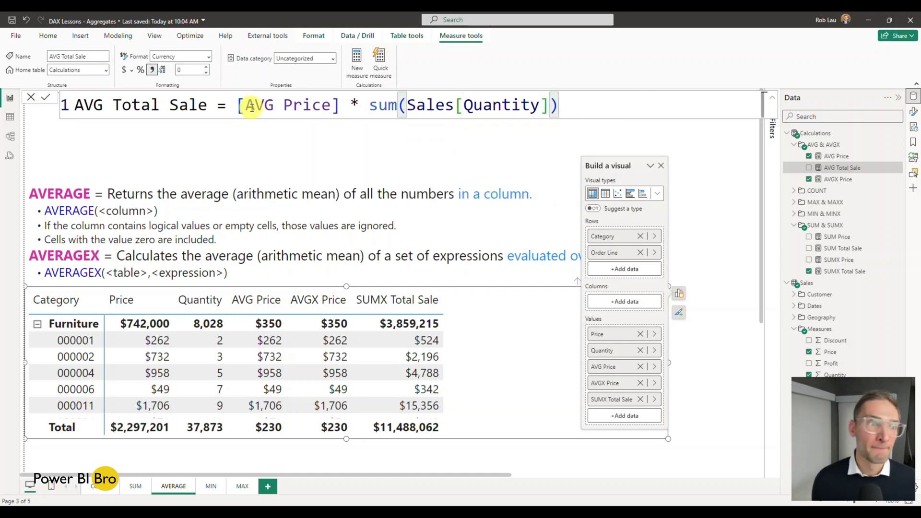
Step: Add the AVG Total Sale measure to the category matrix, keeping the matrix selected
click(809, 168)
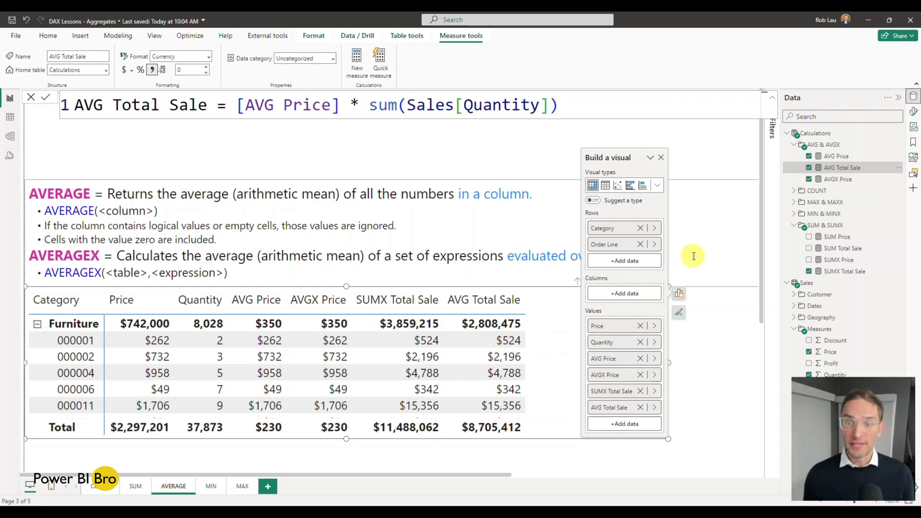
click(734, 369)
click(601, 368)
Step: Create a new measure in the AVG & AVGX folder and name it AVGX Total Sale
click(867, 156)
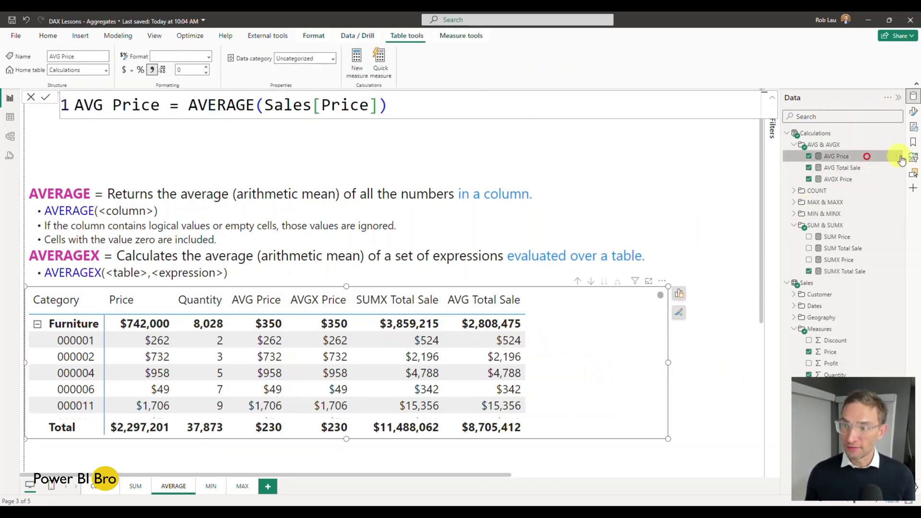
click(897, 157)
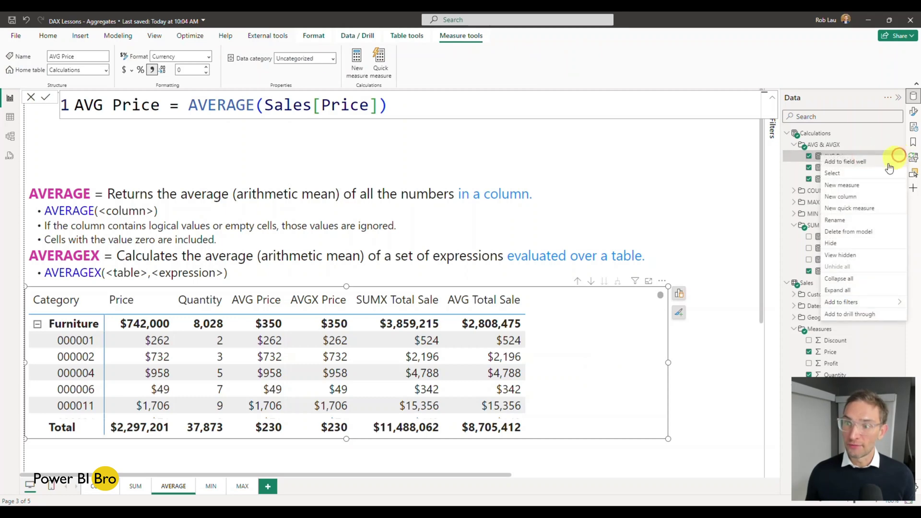
click(867, 190)
triple_click(149, 110)
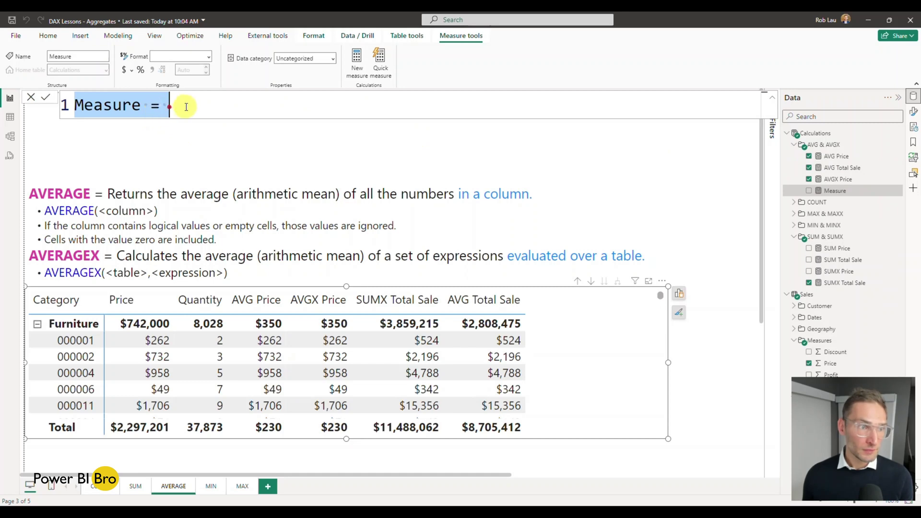
text(AVGX)
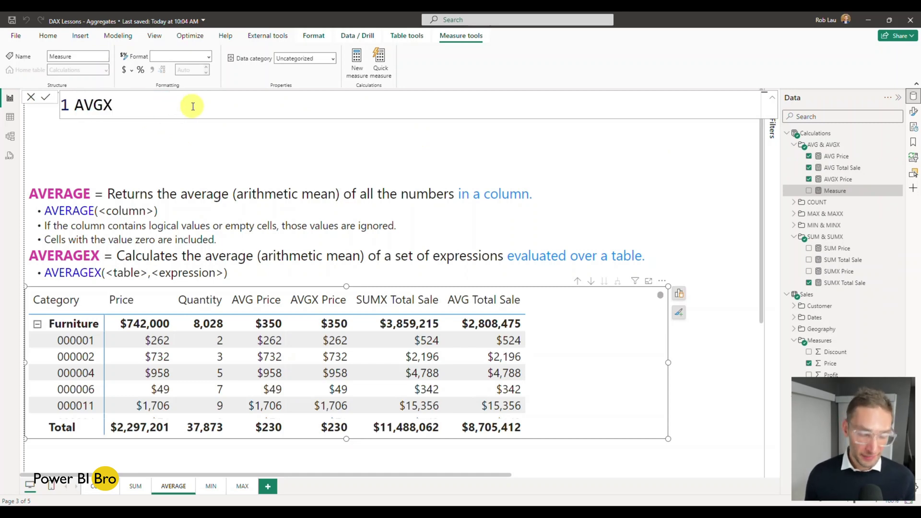
text( Total Sale)
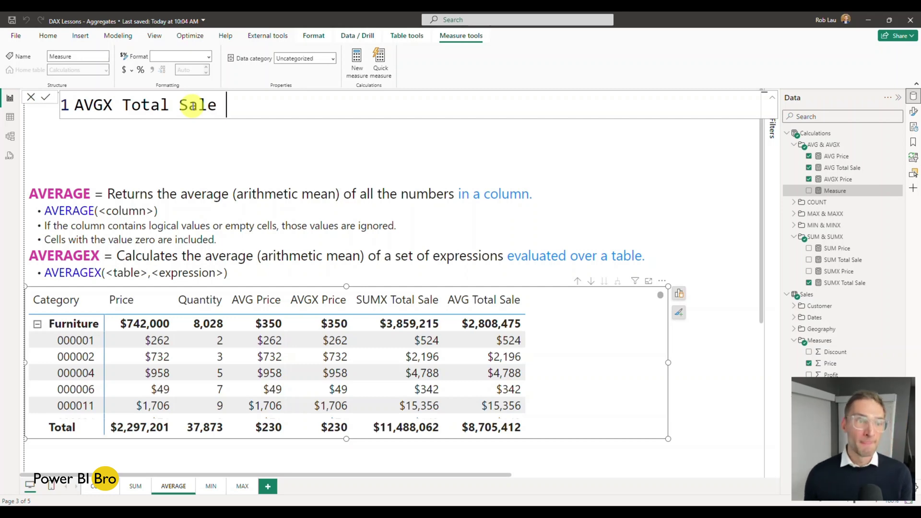
Step: Start the AVGX Total Sale formula with AVERAGEX and give Sales as its table argument
text(= aver)
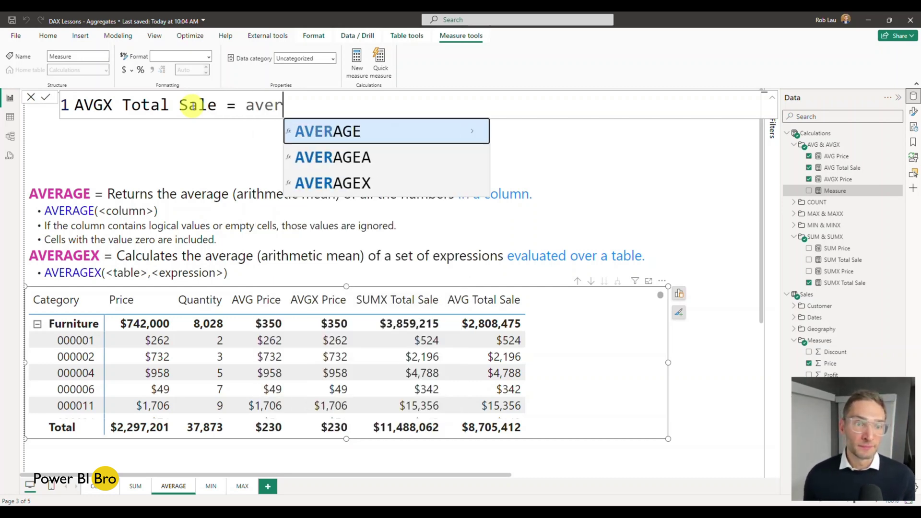
key(Down)
key(Down)
key(Tab)
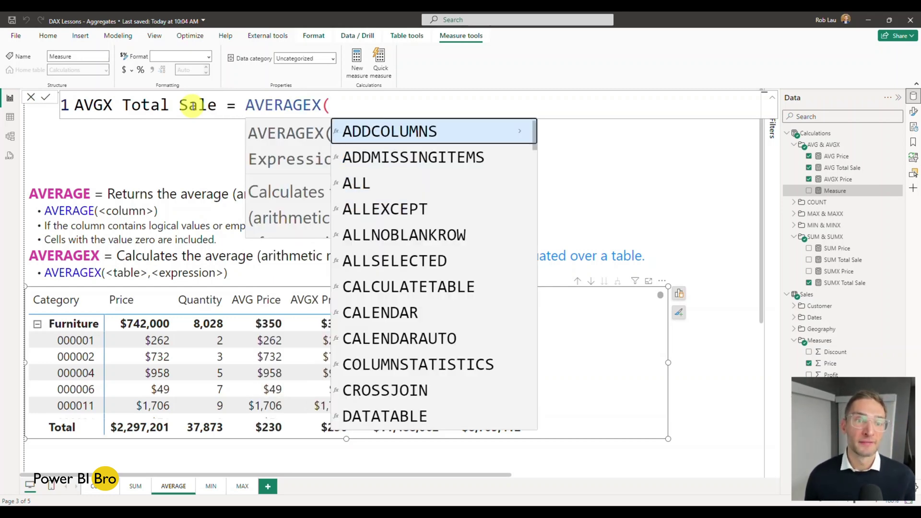
text(sa)
key(Tab)
text(, )
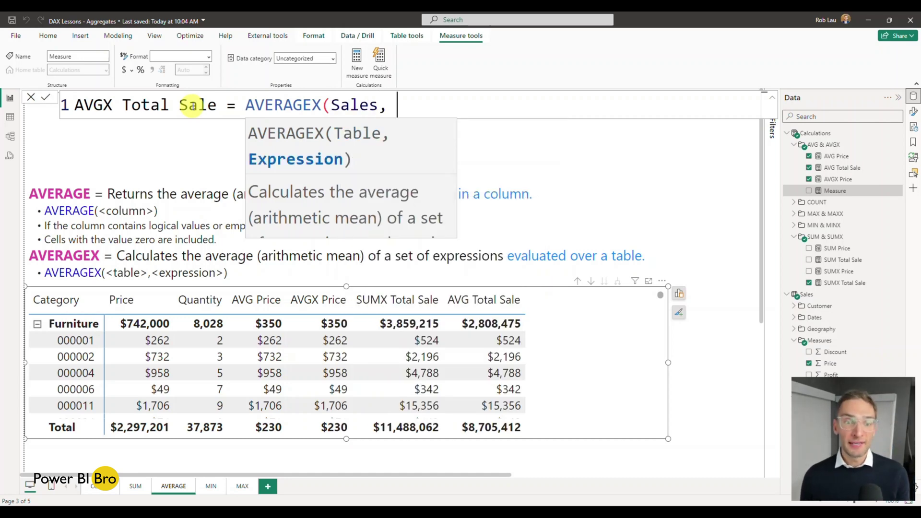
Step: Begin the AVERAGEX expression argument of AVGX Total Sale with the Sales[Price] column
text(a)
key(BackSpace)
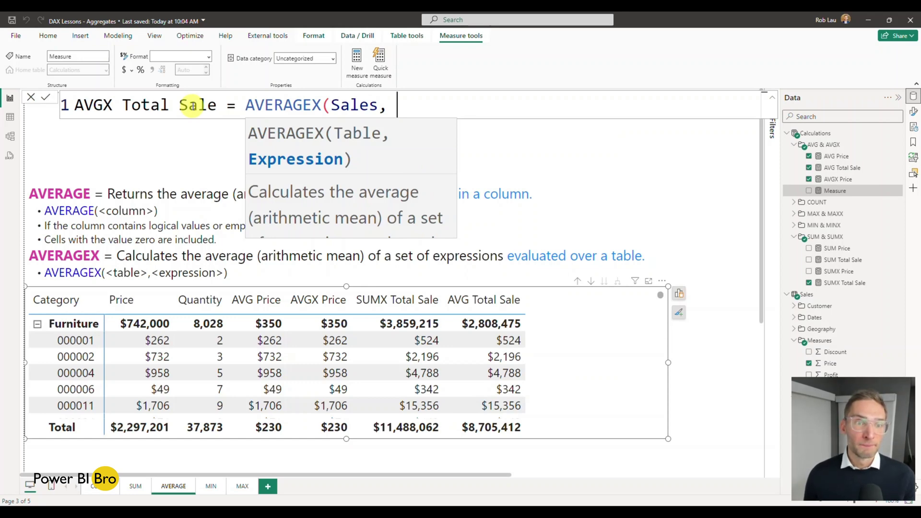
text(a)
key(BackSpace)
text(s)
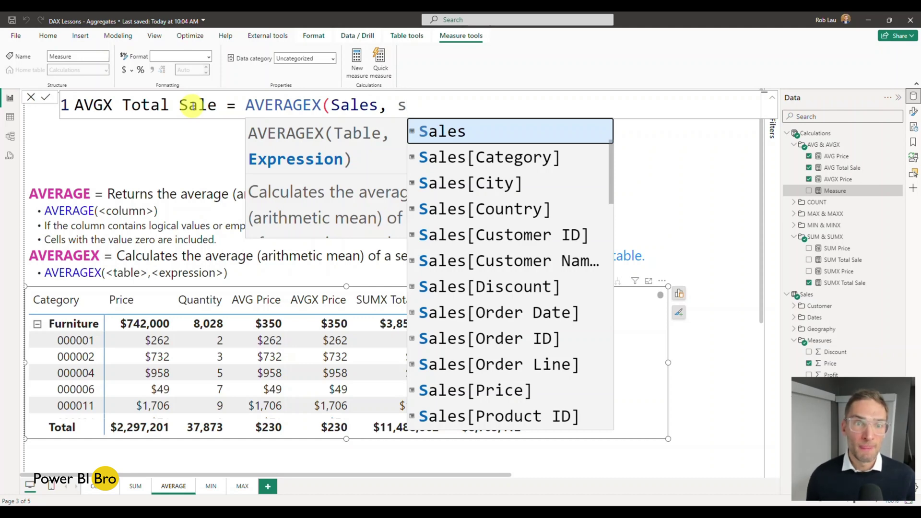
key(Down)
key(Down)
key(Down)
key(Down)
key(Down)
key(Down)
key(Down)
key(Down)
key(Down)
key(Down)
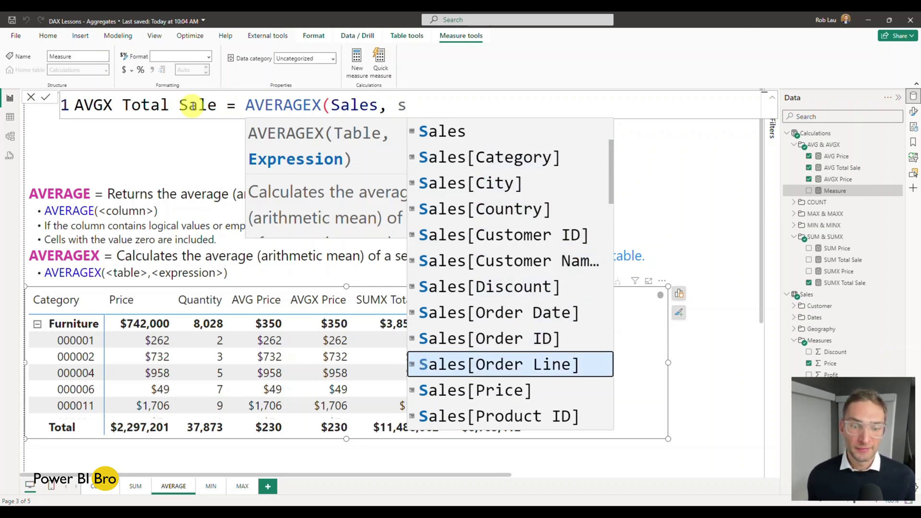
key(Tab)
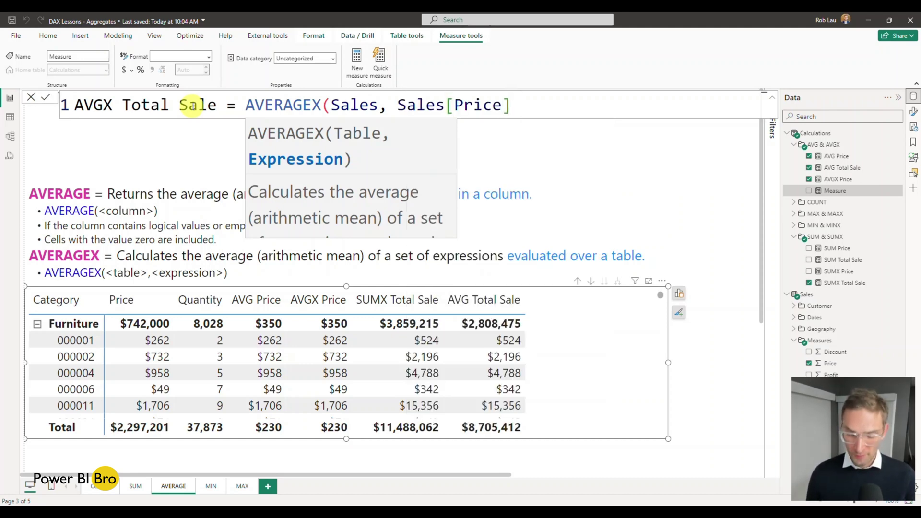
Step: Multiply the expression by Sales[Quantity], close the AVERAGEX function and commit the AVGX Total Sale measure
text(* sal)
key(Down)
key(Down)
key(Down)
key(Down)
key(Down)
key(Down)
key(Down)
key(Down)
key(Down)
key(Down)
key(Down)
key(Down)
key(Down)
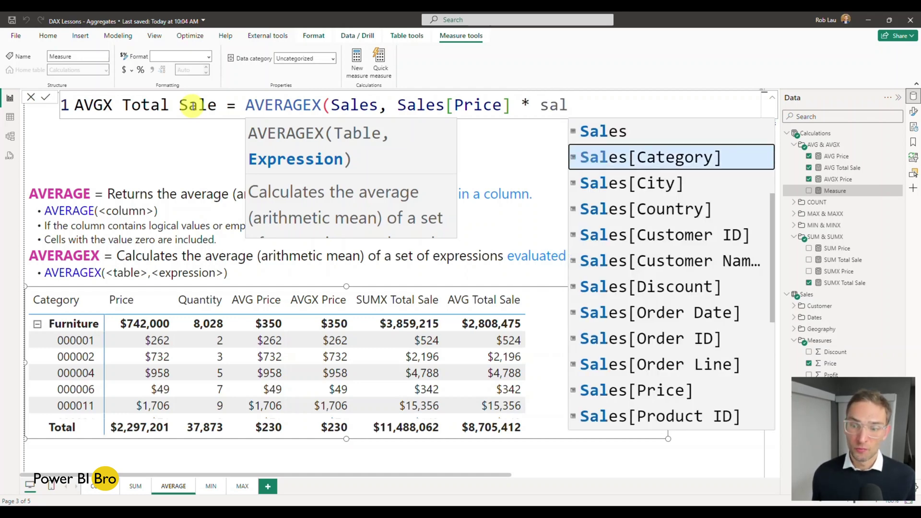
key(Down)
key(Down)
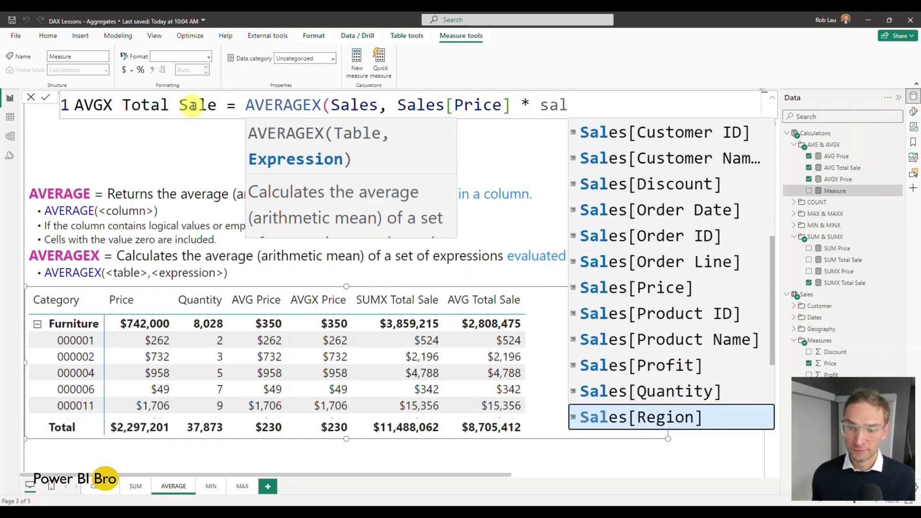
key(Up)
key(Tab)
text())
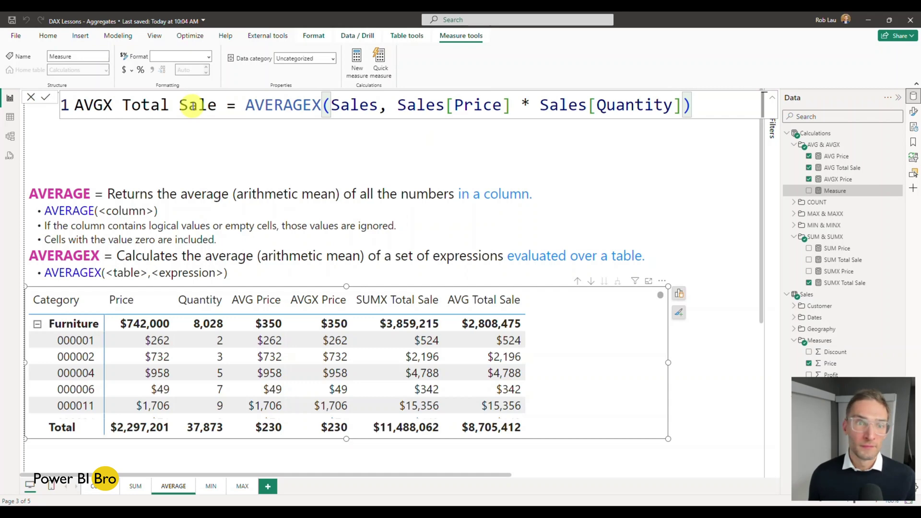
key(Return)
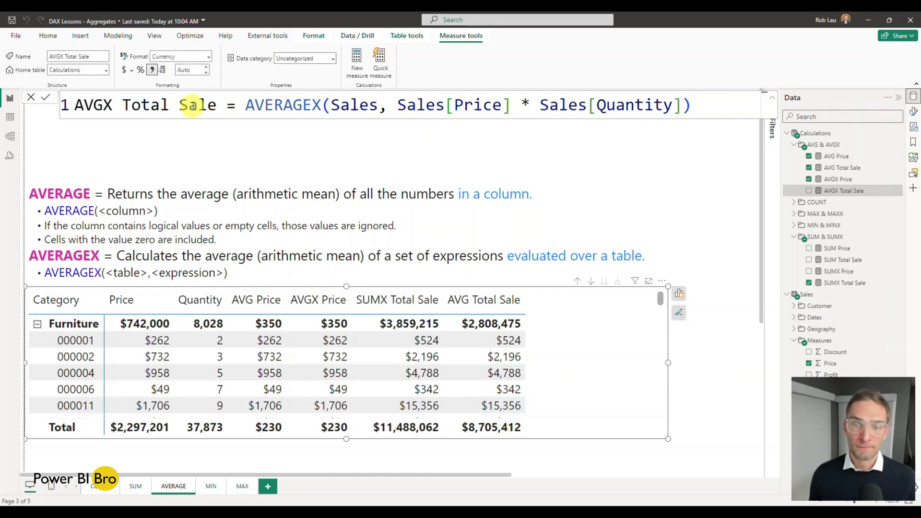
Step: Add the AVGX Total Sale measure to the category matrix and set its format to 0 decimal places
click(809, 191)
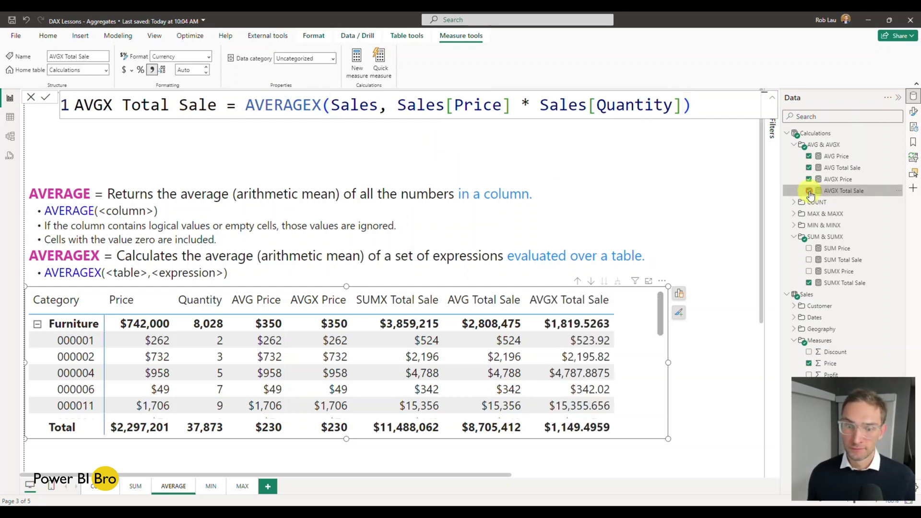
click(729, 424)
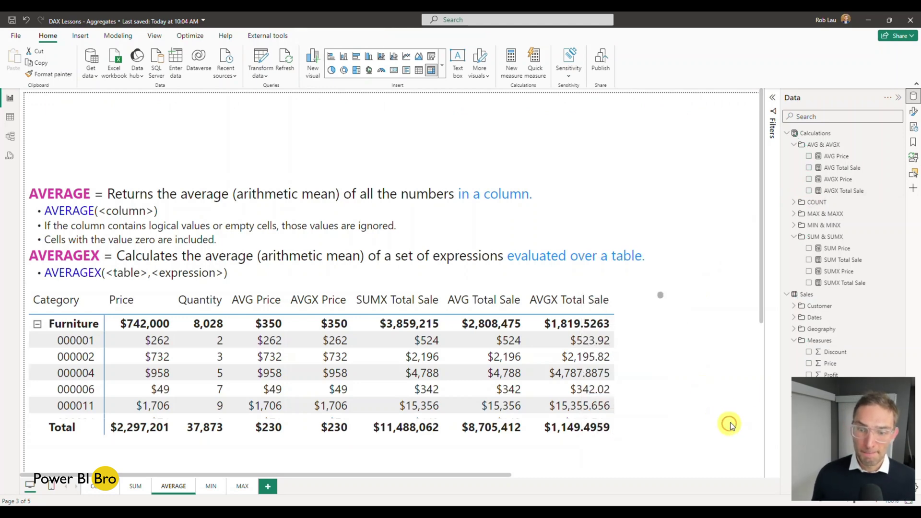
click(840, 191)
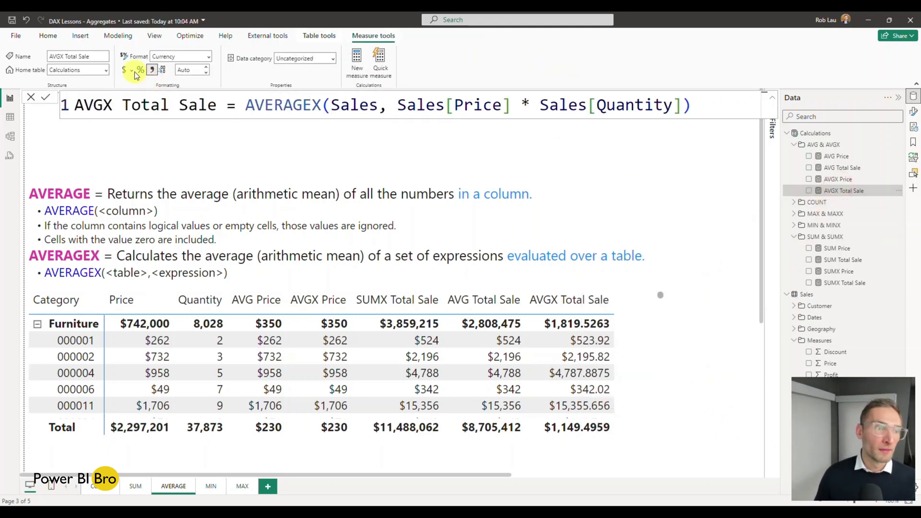
click(185, 70)
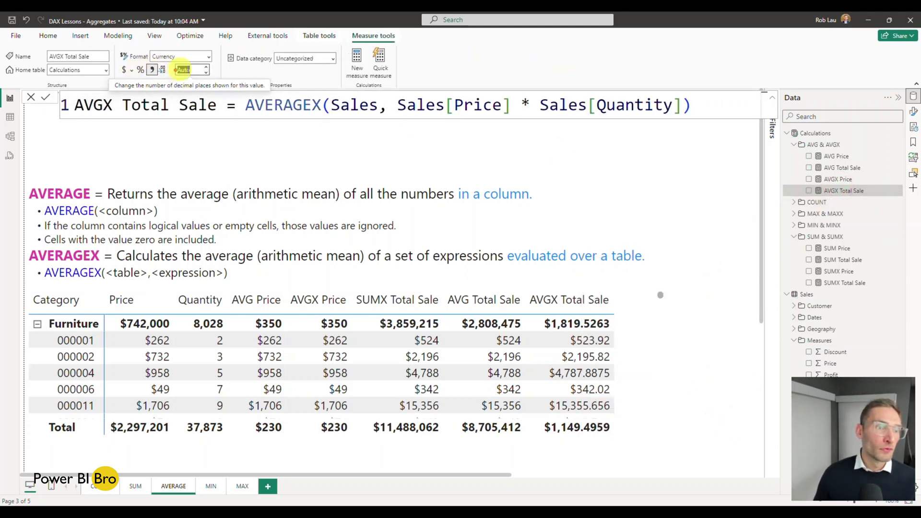
key(BackSpace)
text(0)
key(Return)
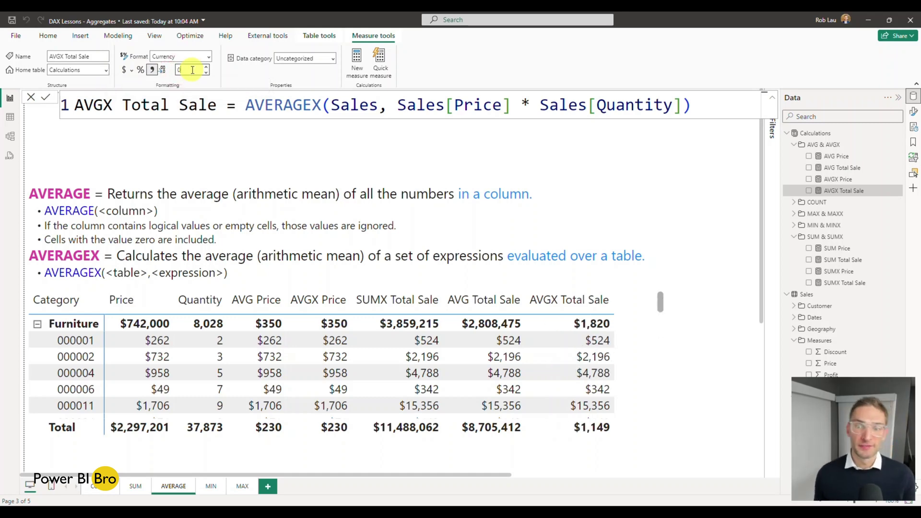
click(736, 374)
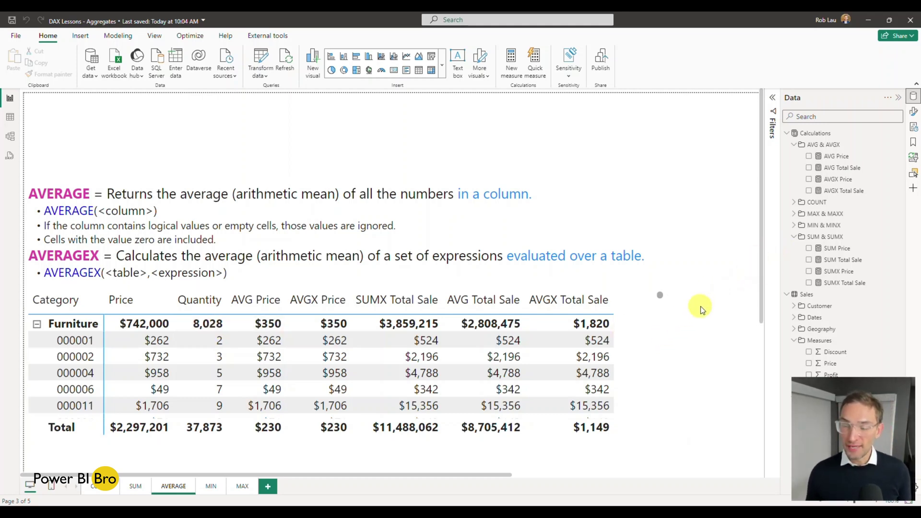
Step: Display the AVGX Total Sale measure's formula to review its row-by-row expression
click(836, 190)
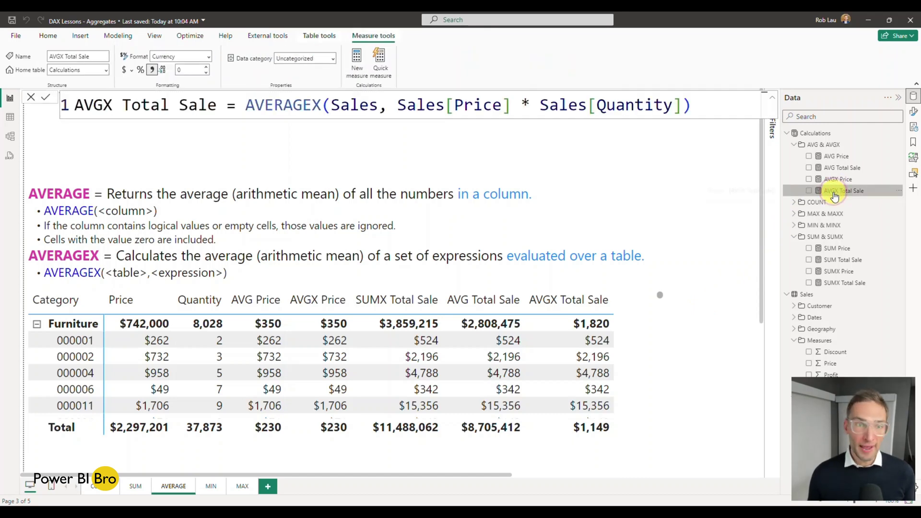